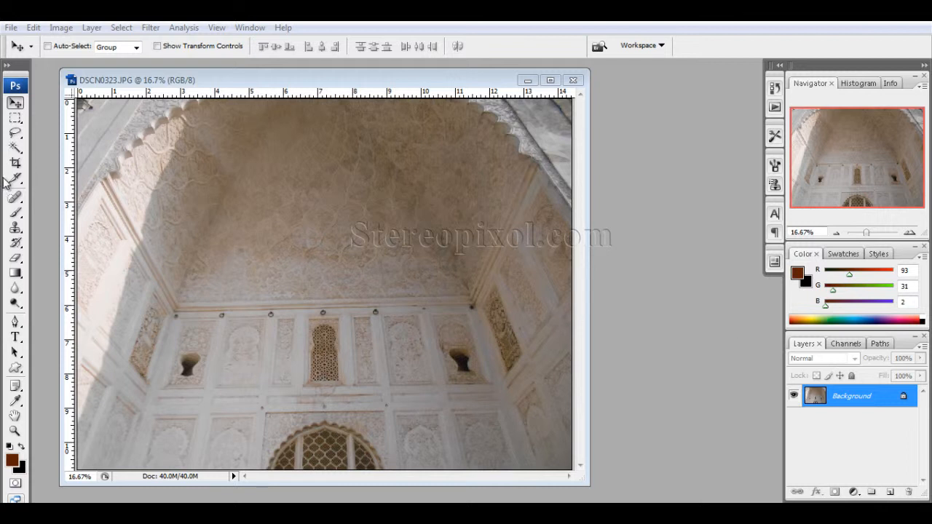
# Draw a crop frame around the middle of the building's wall and discard it without cropping
pyautogui.click(82, 83)
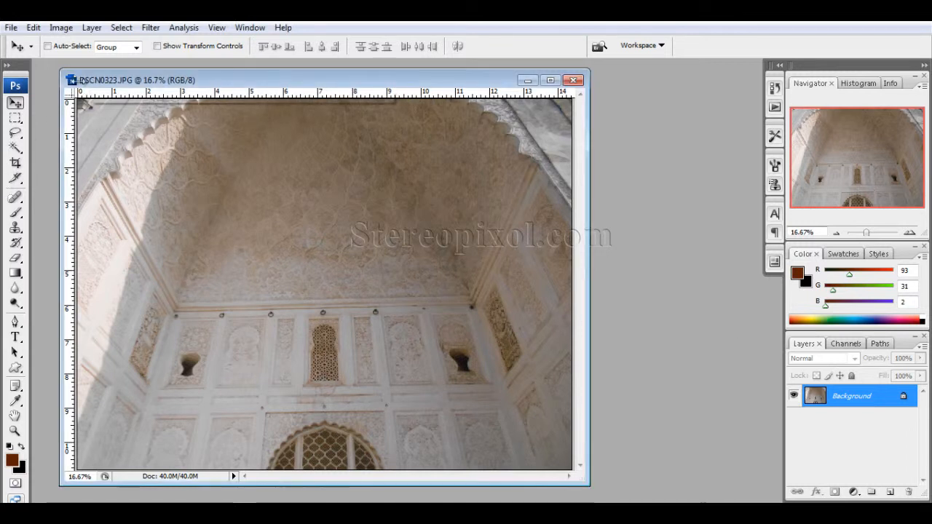
pyautogui.click(15, 163)
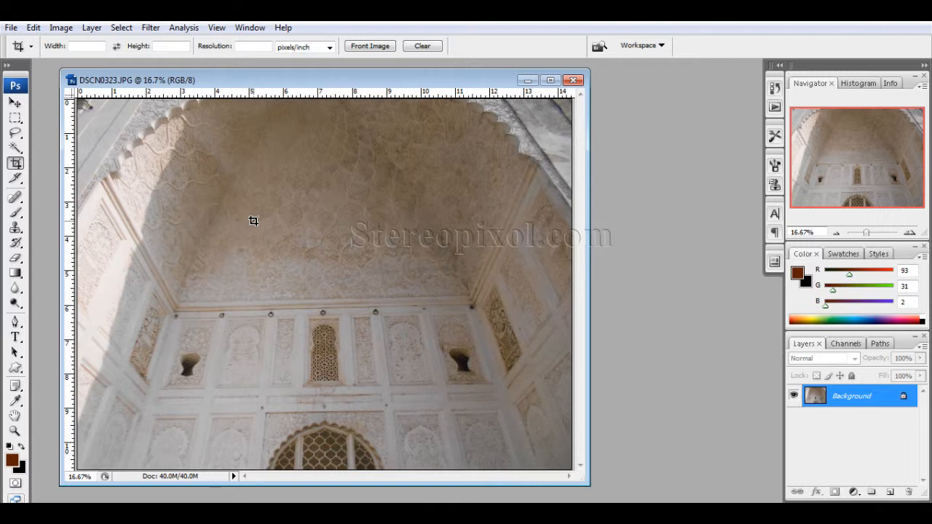
pyautogui.click(15, 105)
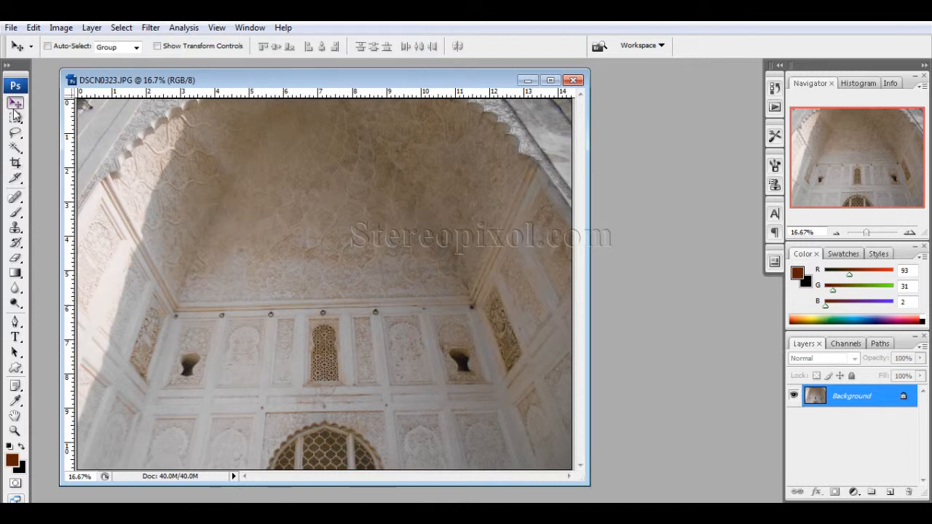
pyautogui.click(15, 164)
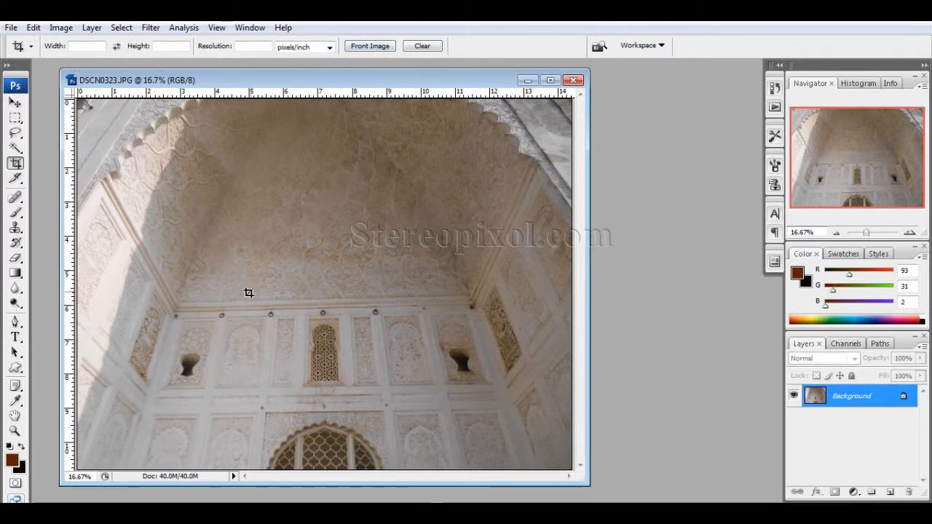
pyautogui.moveTo(211, 223); pyautogui.dragTo(451, 407)
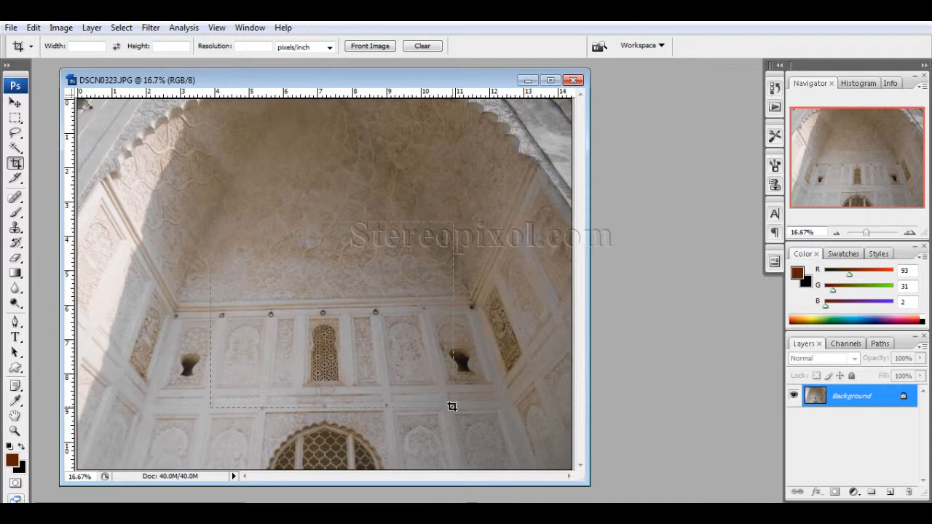
pyautogui.moveTo(451, 406); pyautogui.dragTo(452, 406)
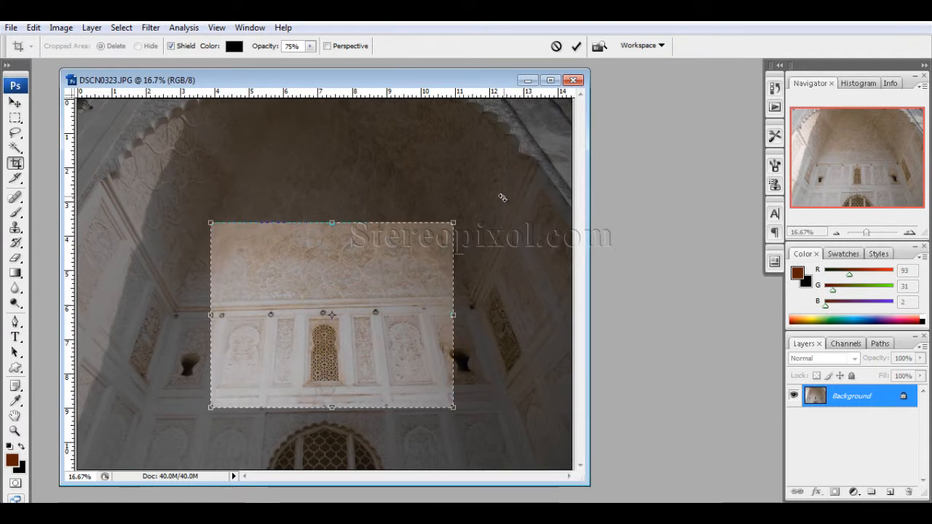
pyautogui.click(15, 103)
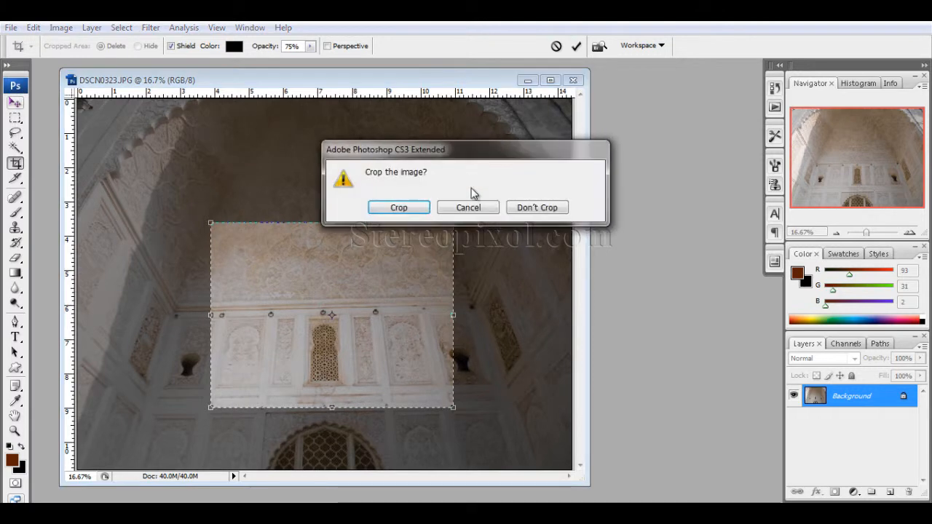
pyautogui.click(535, 206)
# Crop the photo to a central area about 7 by 5.6 inches and undo the crop
pyautogui.click(15, 162)
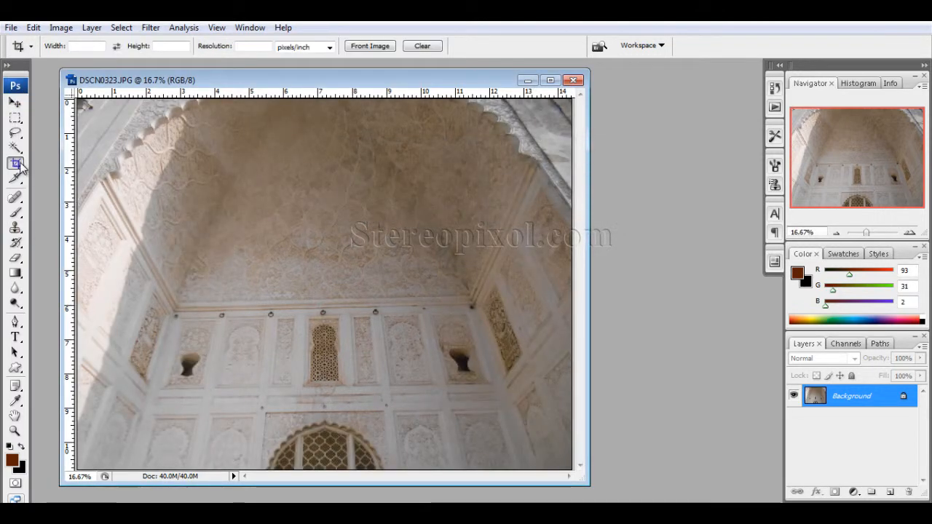
pyautogui.moveTo(219, 205); pyautogui.dragTo(460, 395)
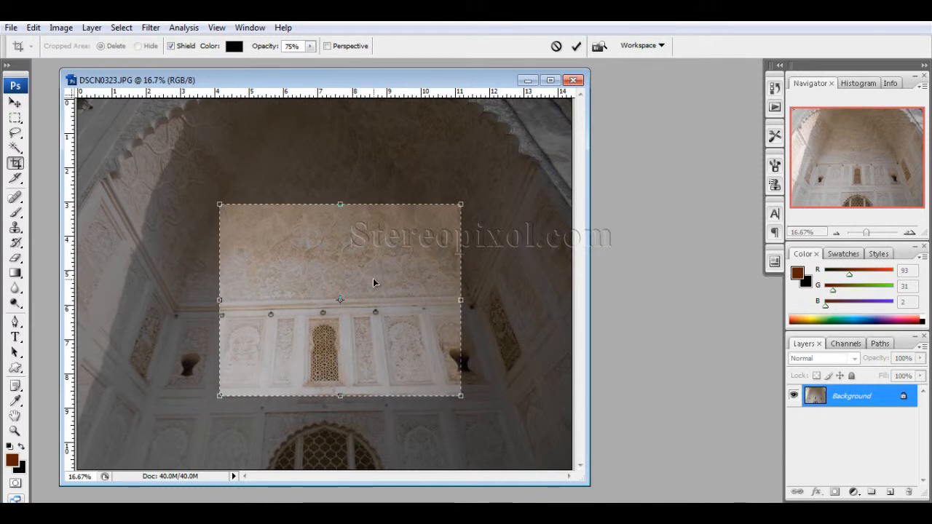
pyautogui.press('Return')
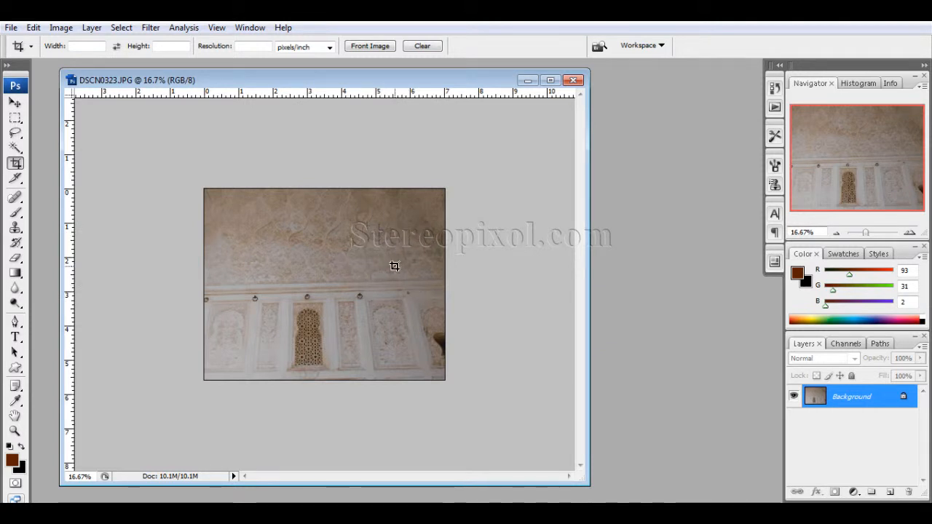
pyautogui.hotkey('ctrl', 'z')
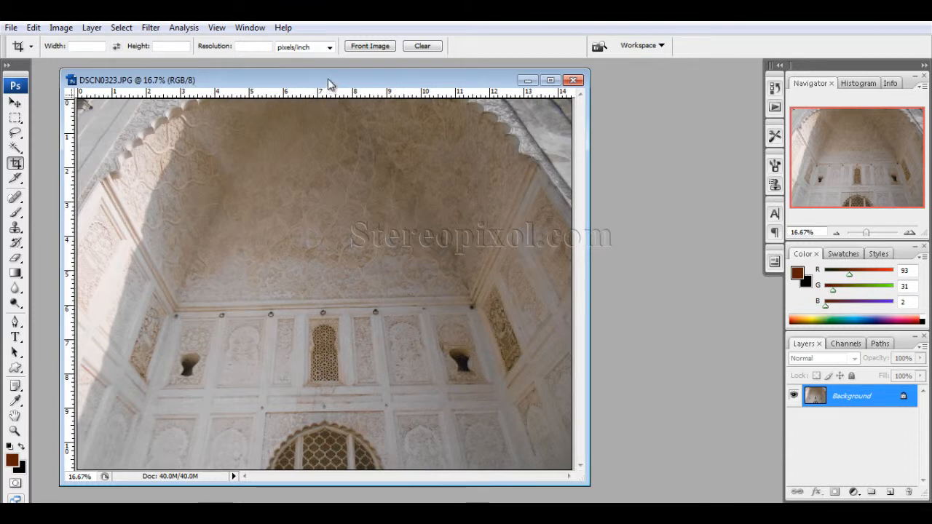
# Check the uncropped photo's pixel dimensions, document size and resolution without changing them
pyautogui.moveTo(329, 80); pyautogui.dragTo(338, 77)
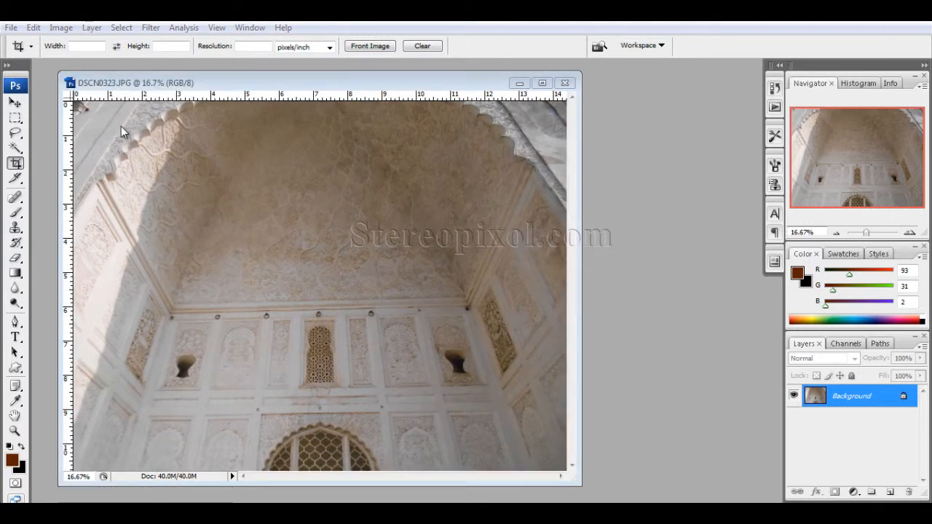
pyautogui.moveTo(136, 88); pyautogui.dragTo(133, 87)
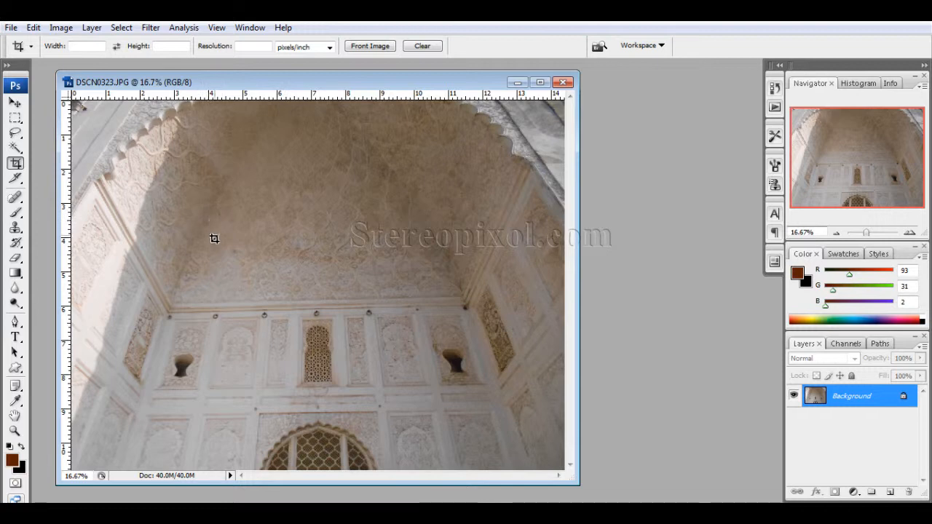
pyautogui.click(61, 27)
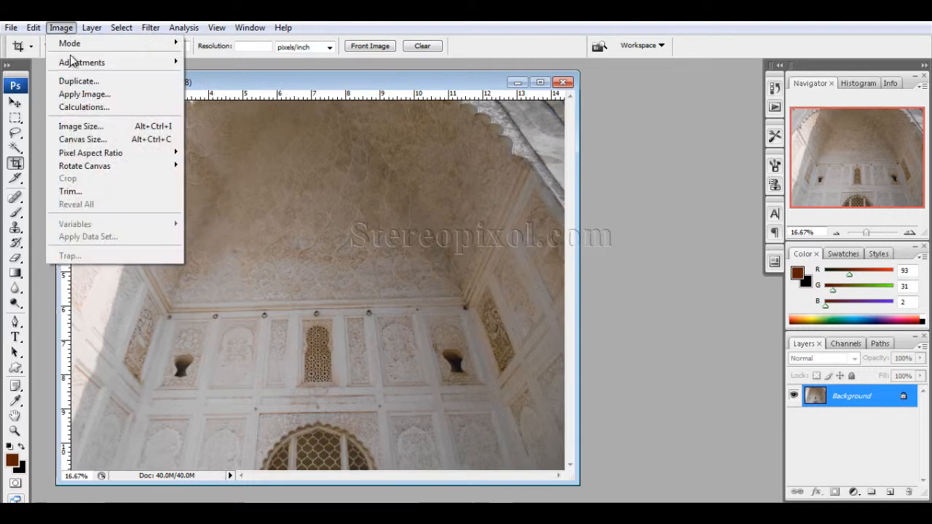
pyautogui.click(106, 128)
pyautogui.doubleClick(504, 257)
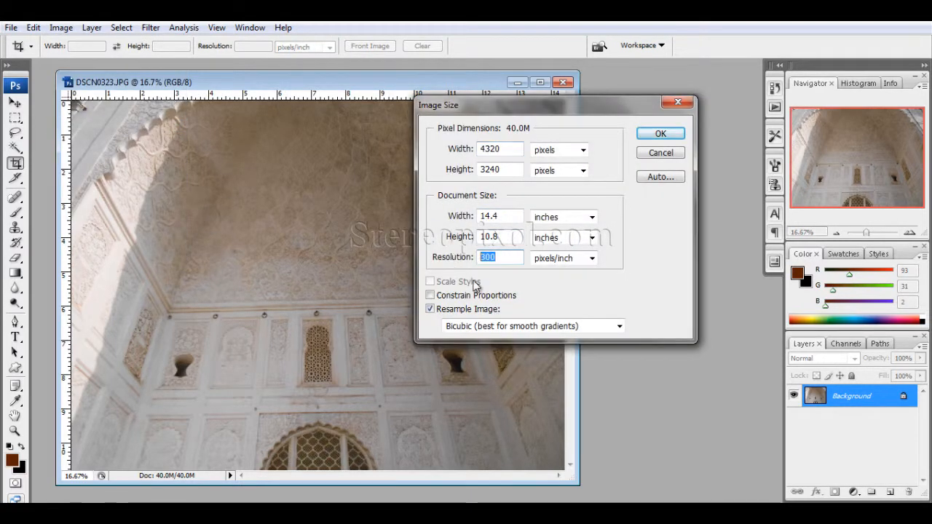
pyautogui.click(661, 152)
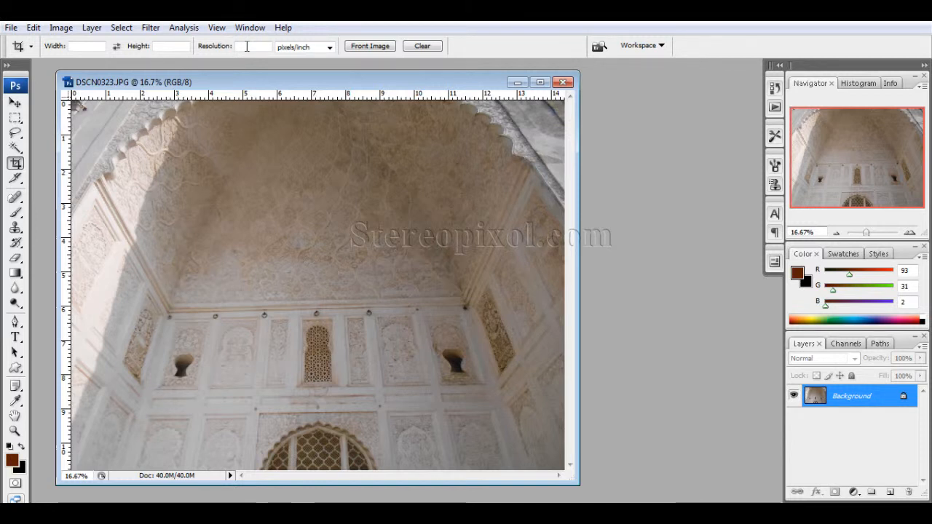
# Crop a narrow vertical strip of the photo with the crop size fixed at 3 in by 15 in and 100 pixels/inch
pyautogui.click(85, 47)
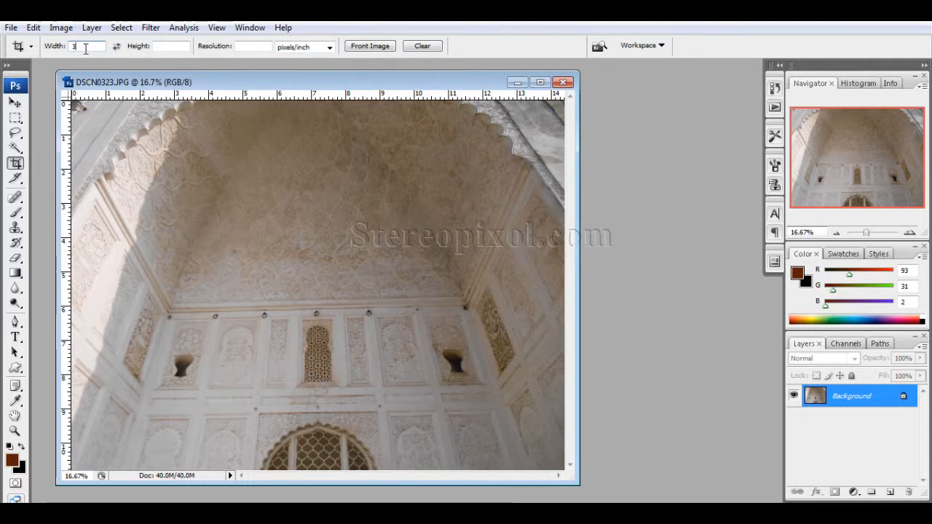
pyautogui.write('3')
pyautogui.press('Tab')
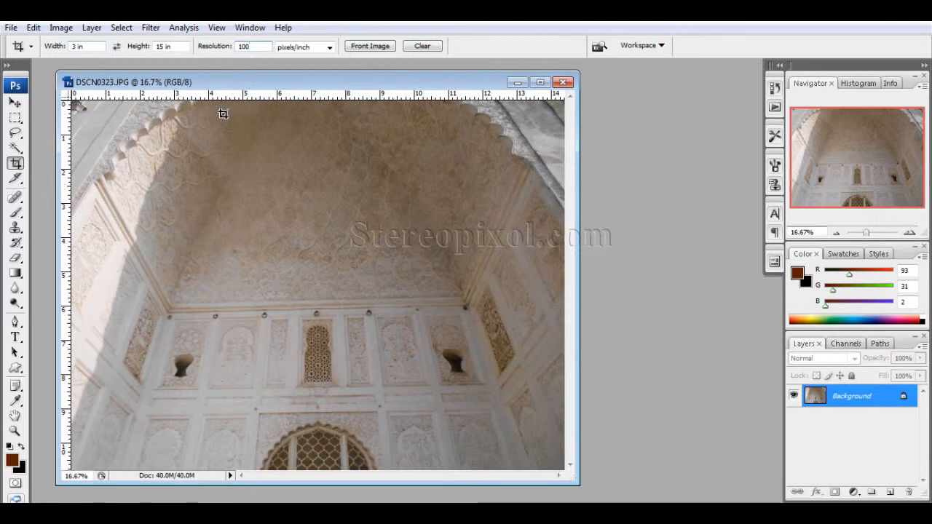
pyautogui.moveTo(200, 168); pyautogui.dragTo(450, 397)
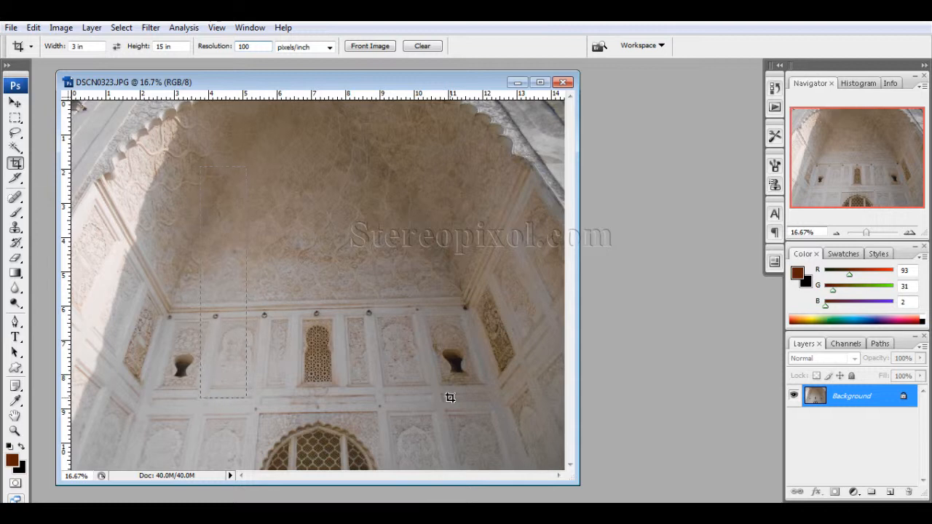
pyautogui.moveTo(450, 398); pyautogui.dragTo(450, 398)
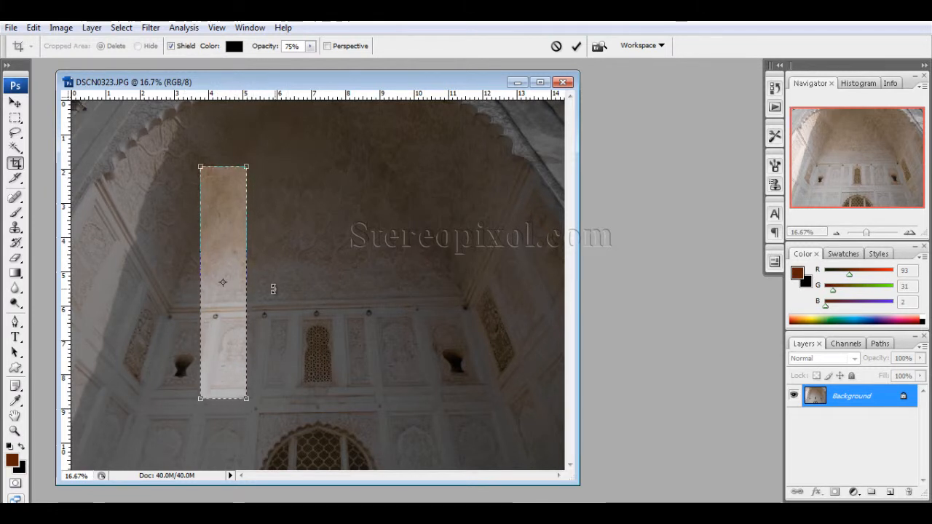
pyautogui.press('Return')
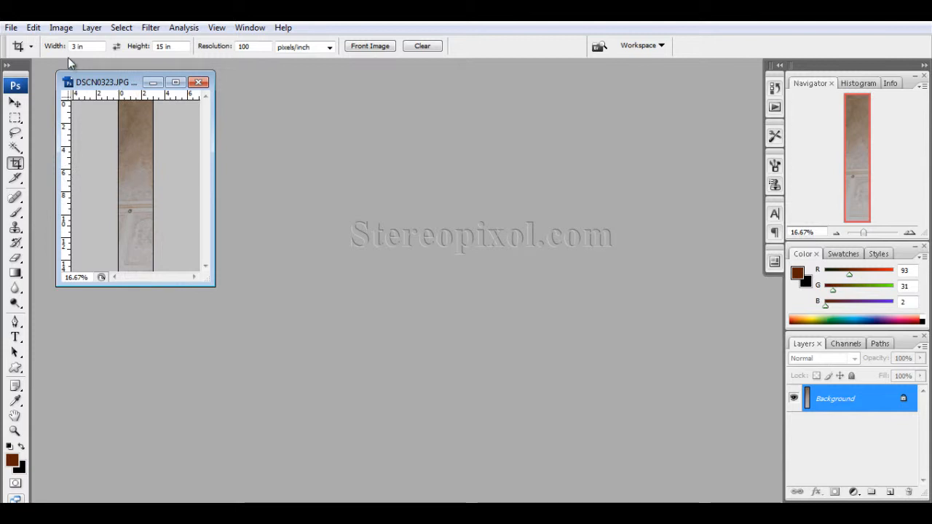
# Examine the cropped strip's pixel width and height, document size and resolution, leaving them as they are
pyautogui.click(61, 27)
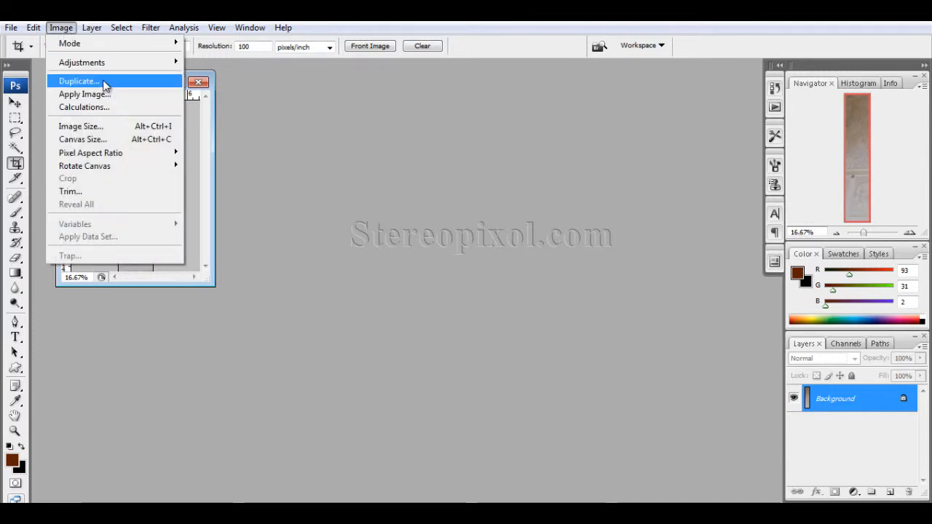
pyautogui.click(109, 126)
pyautogui.click(437, 255)
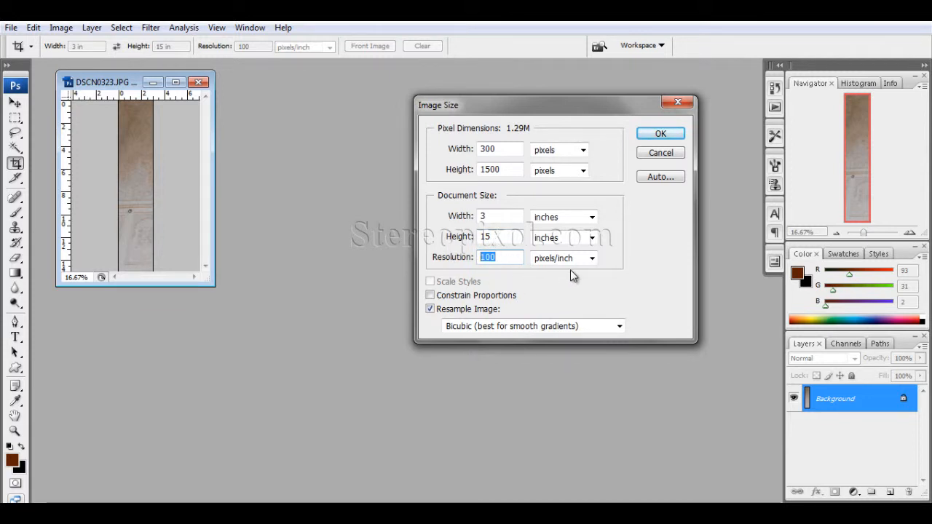
pyautogui.doubleClick(489, 149)
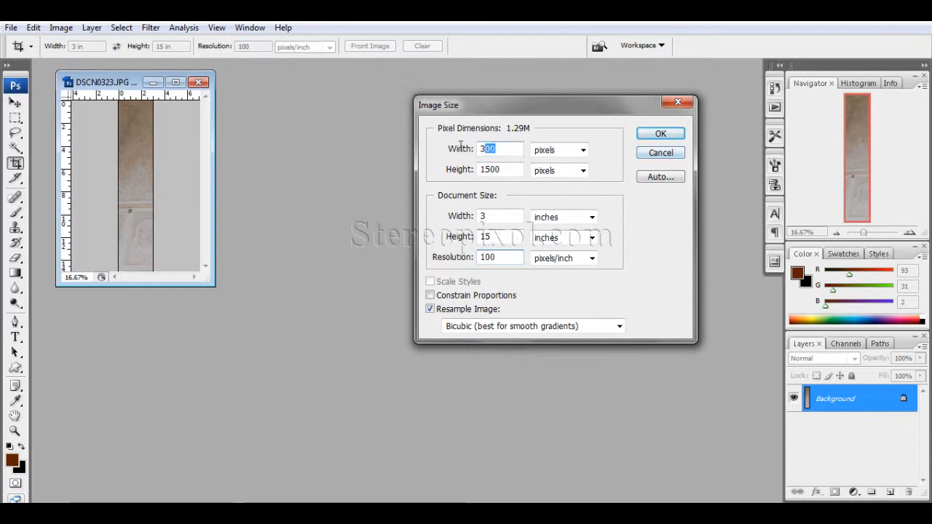
pyautogui.doubleClick(501, 169)
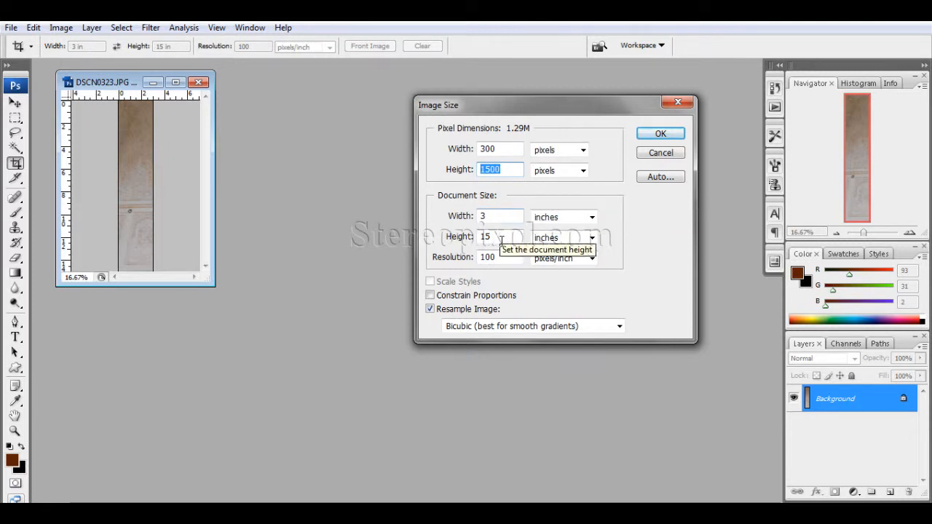
pyautogui.click(496, 216)
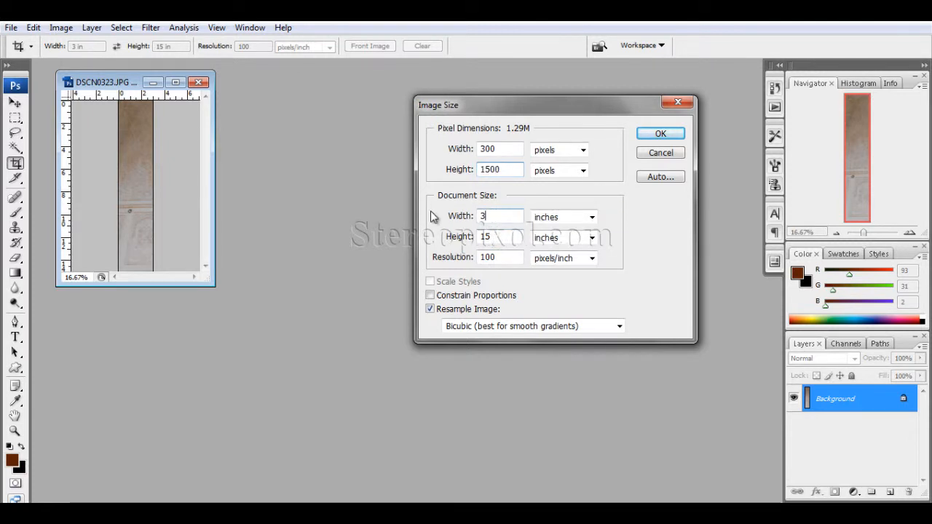
pyautogui.doubleClick(486, 237)
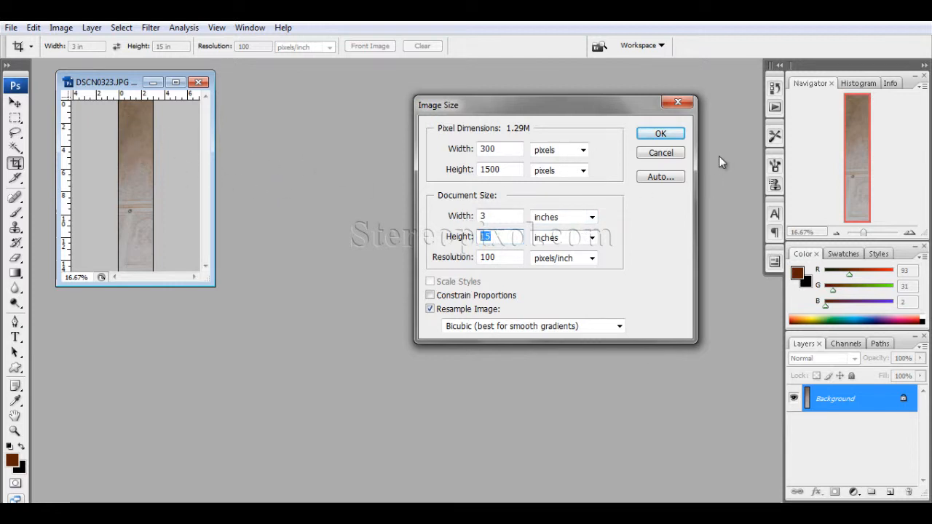
pyautogui.click(659, 154)
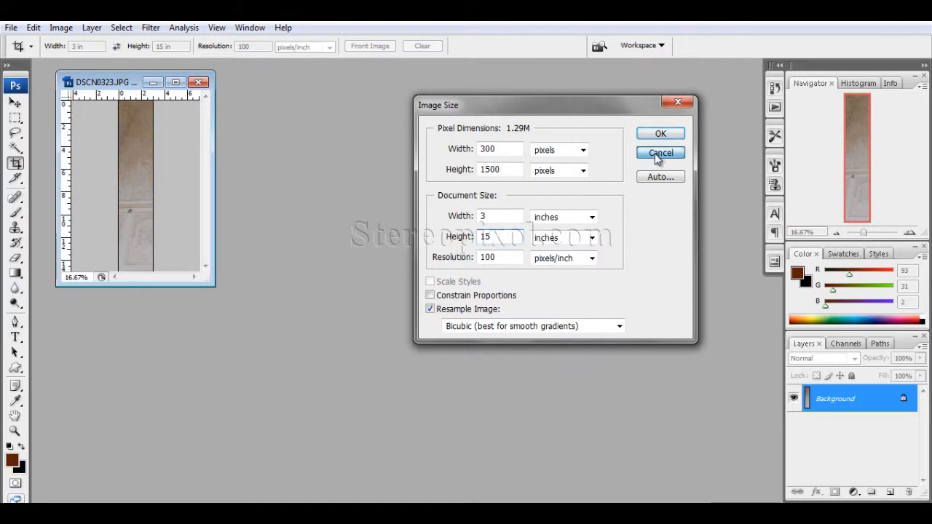
# Undo the fixed-size crop and clear the Crop tool's width, height and resolution
pyautogui.hotkey('ctrl', 'z')
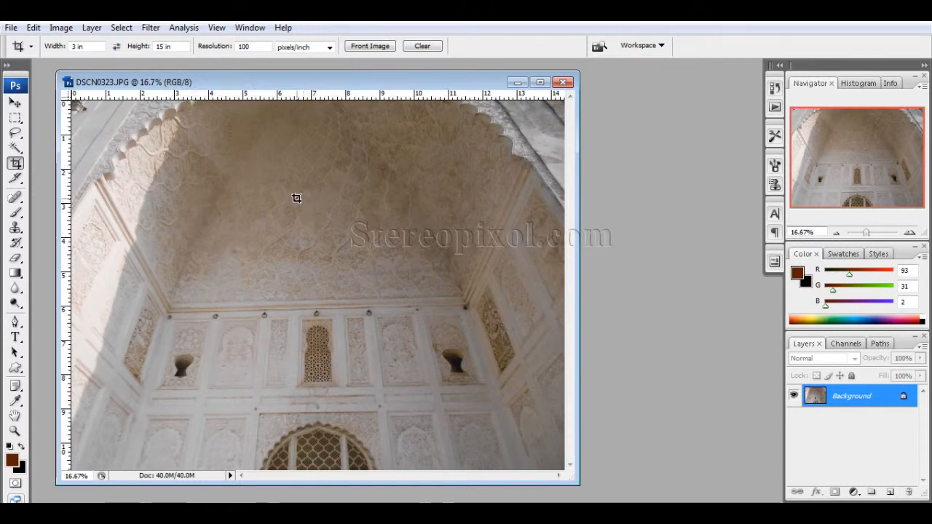
pyautogui.moveTo(89, 47); pyautogui.dragTo(23, 43)
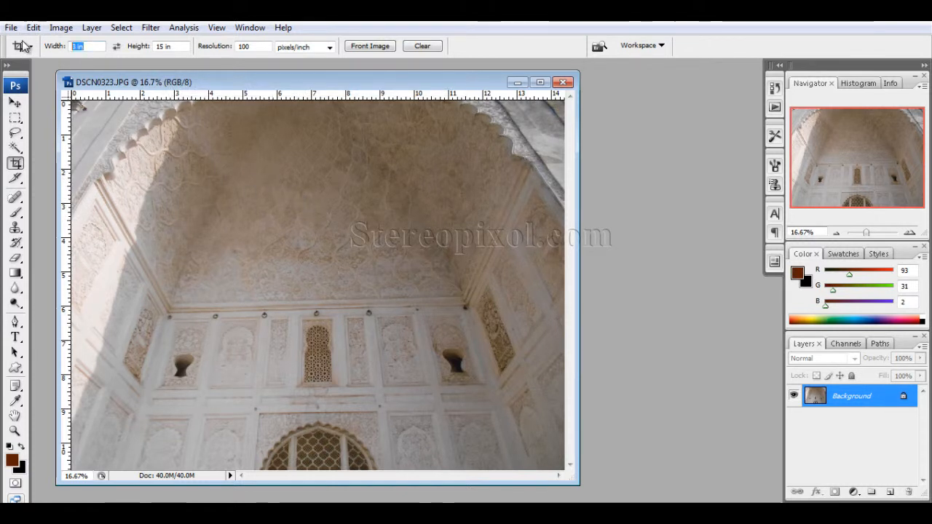
pyautogui.click(430, 49)
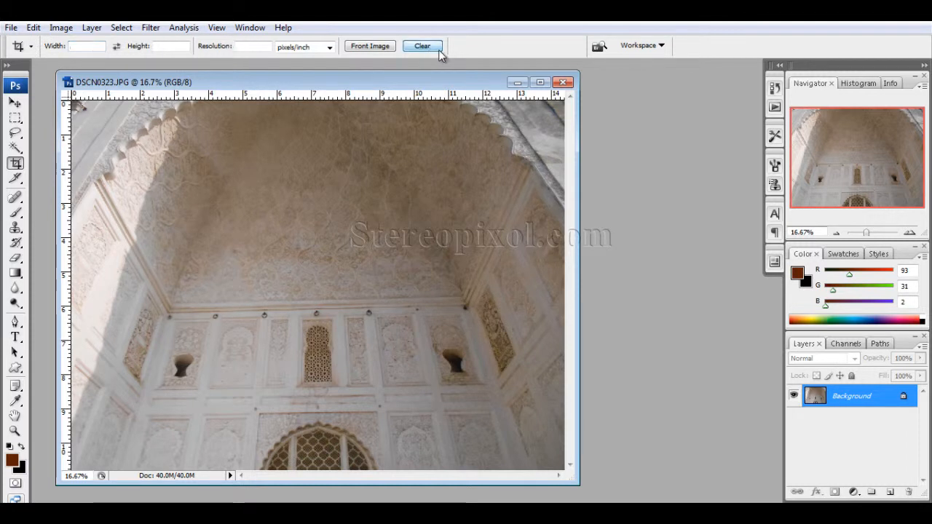
# Load the front image's 14.4 in by 10.8 in size and 300 pixels/inch resolution into the crop settings, and clear them again
pyautogui.click(375, 47)
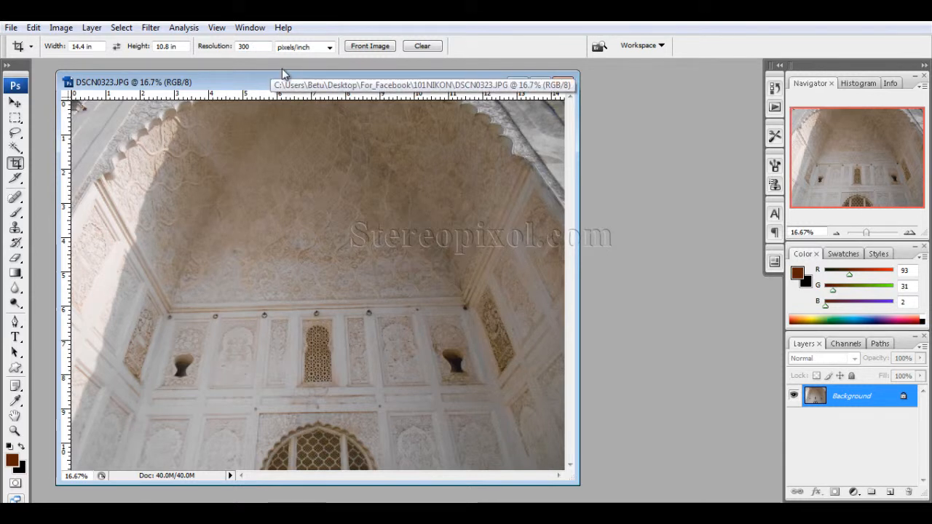
pyautogui.click(424, 46)
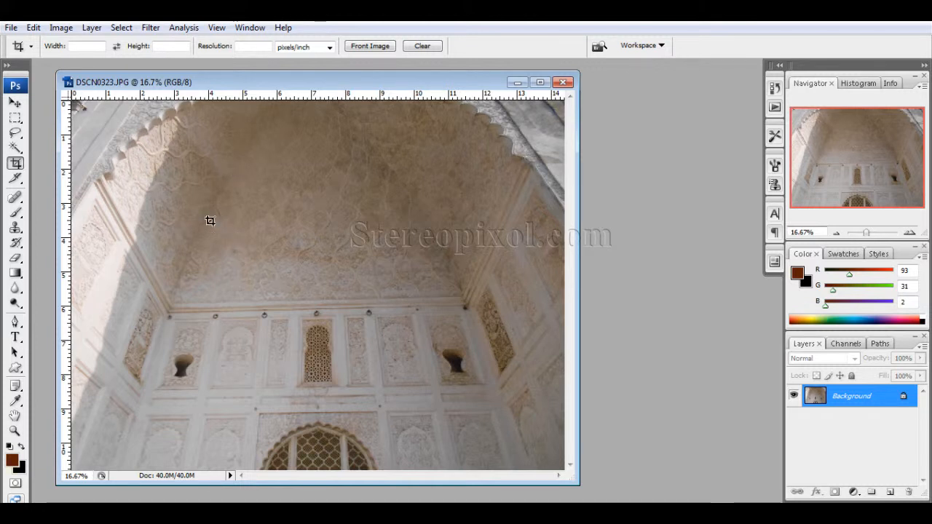
# Draw a freehand crop frame about 6.5 by 5.4 inches over the central wall and turn off its shield
pyautogui.moveTo(211, 221)
pyautogui.mouseDown()
pyautogui.moveTo(455, 408)
pyautogui.moveTo(434, 406)
pyautogui.mouseUp()
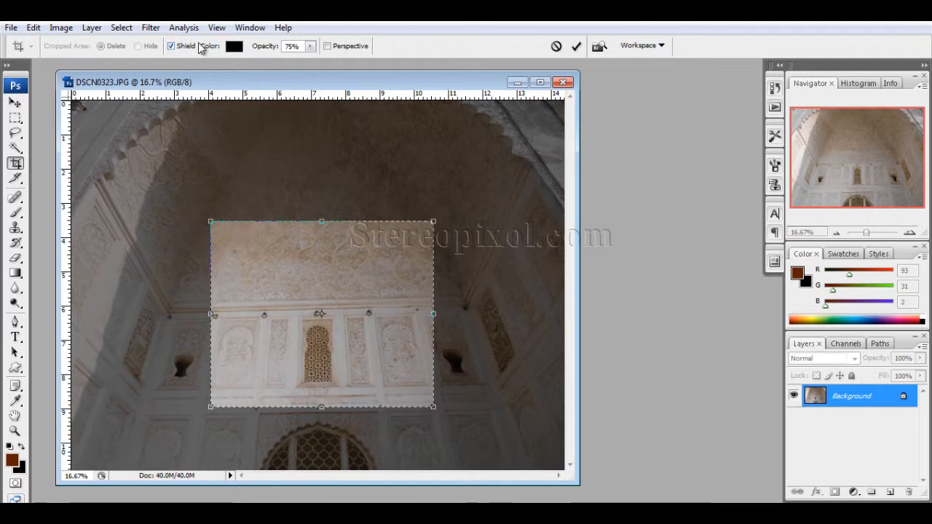
pyautogui.click(172, 45)
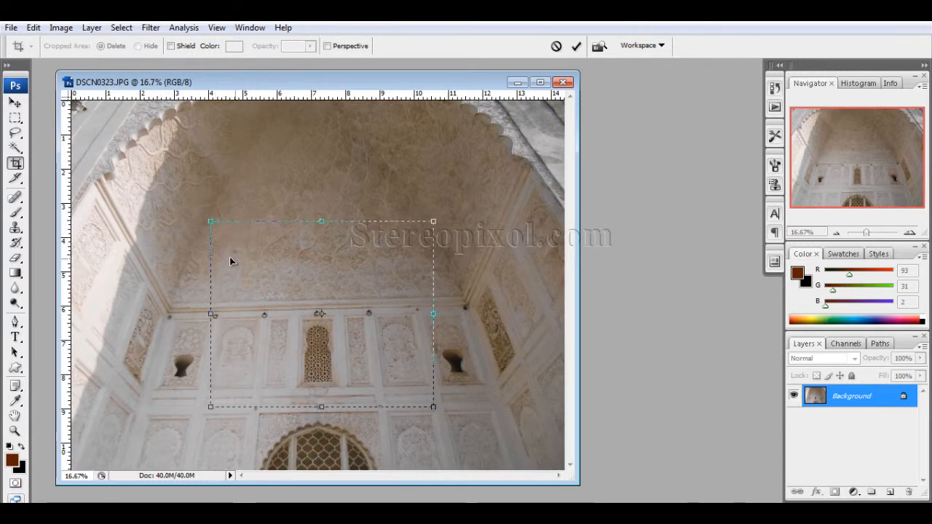
# Turn the crop shield back on and try a red value of 255 for its color, cancelling the color change
pyautogui.click(172, 45)
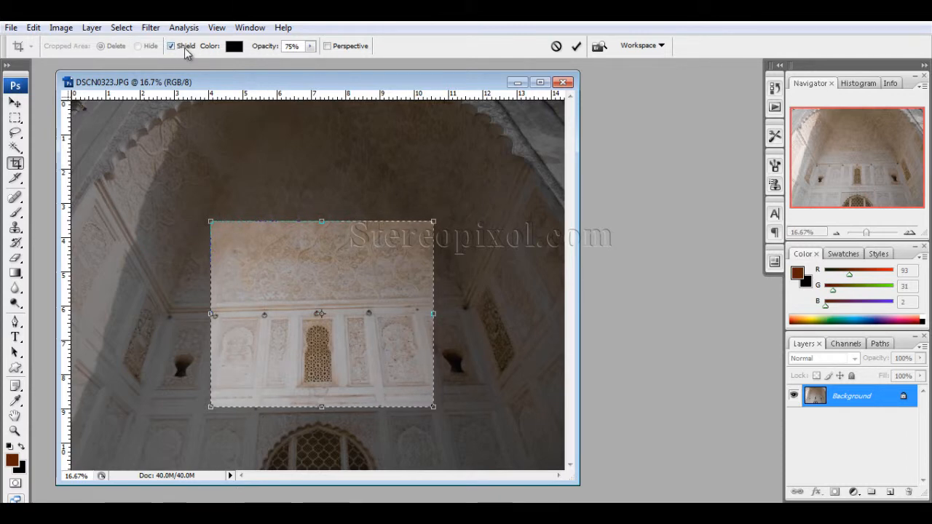
pyautogui.click(233, 46)
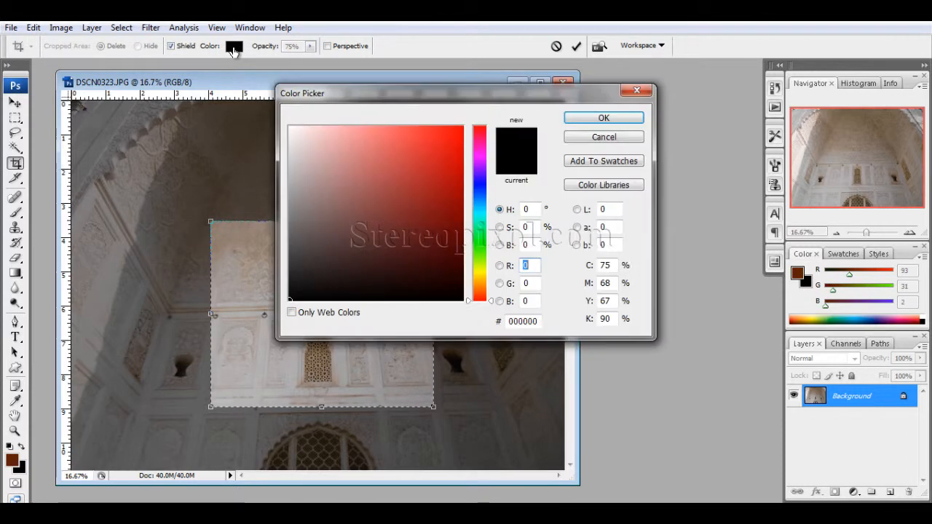
pyautogui.write('255')
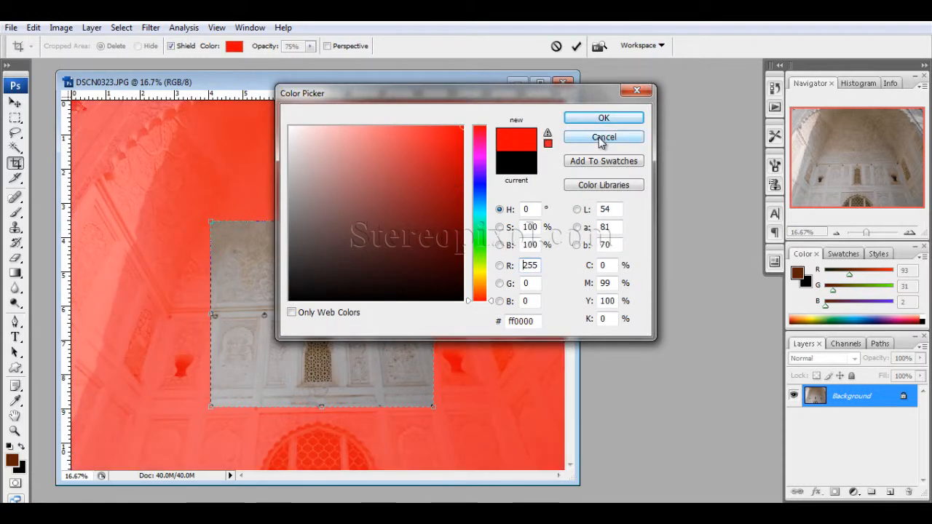
pyautogui.click(602, 137)
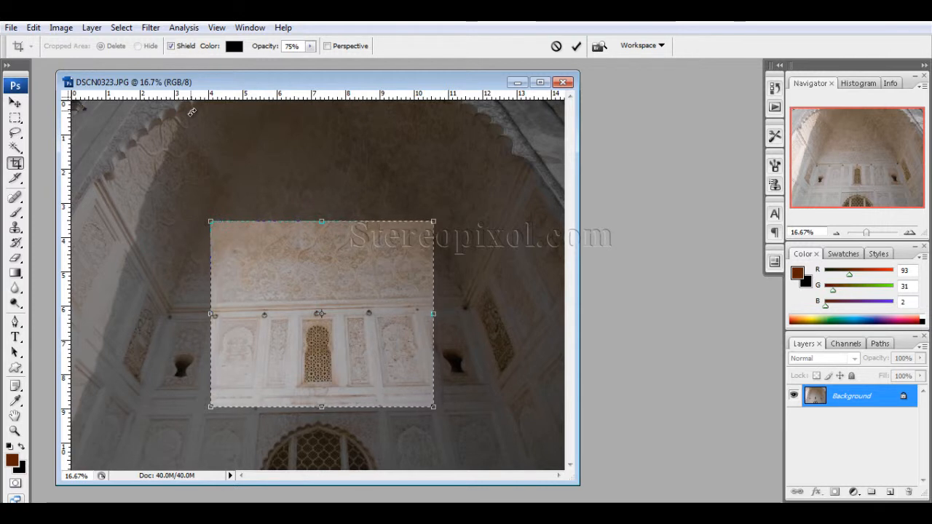
# Try the crop shield's opacity at 1% and 100%, and set it back to 75%
pyautogui.click(309, 47)
pyautogui.moveTo(313, 61); pyautogui.dragTo(238, 60)
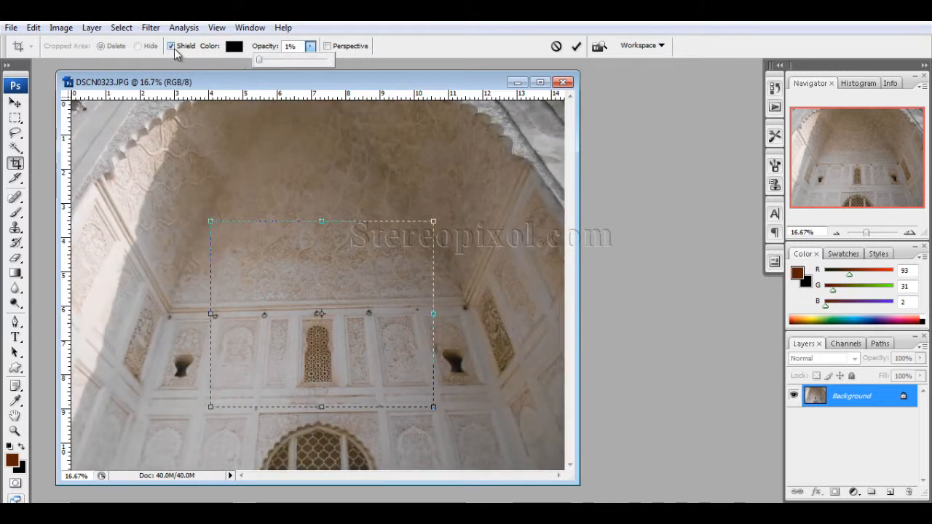
pyautogui.moveTo(259, 60); pyautogui.dragTo(380, 62)
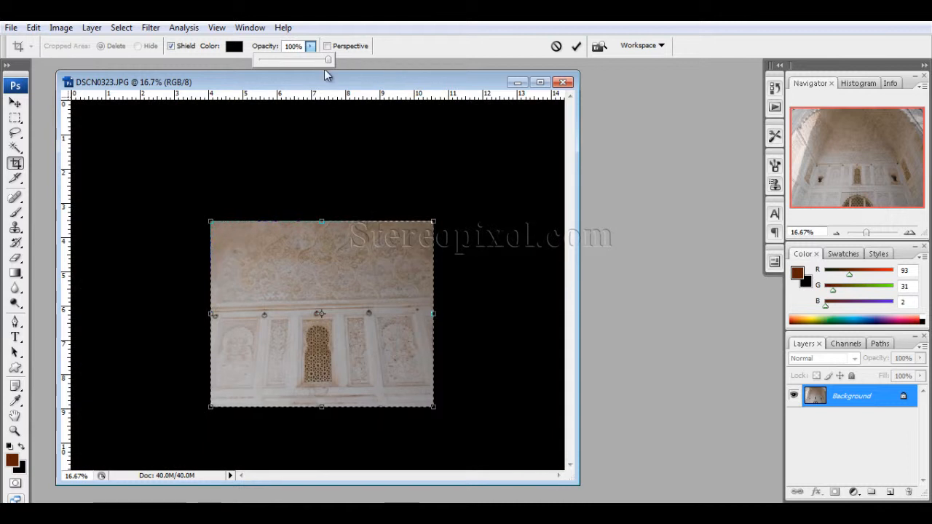
pyautogui.moveTo(329, 64); pyautogui.dragTo(310, 60)
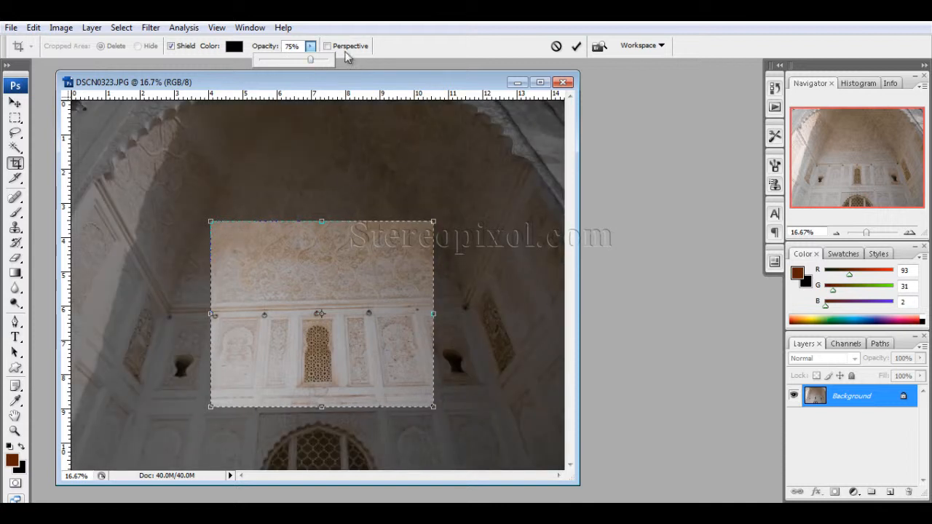
pyautogui.click(315, 46)
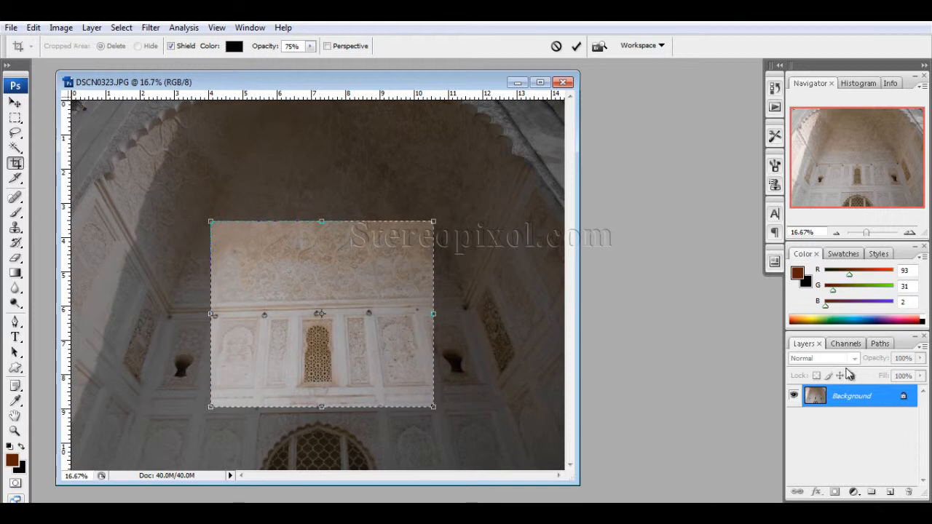
# Apply and undo the crop, and convert the locked Background into a regular layer named Layer 0
pyautogui.press('Return')
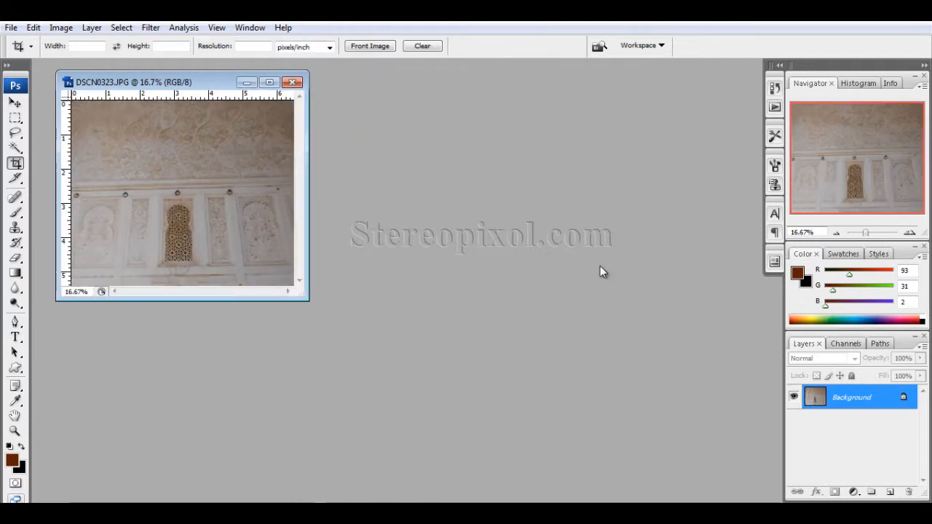
pyautogui.hotkey('ctrl', 'z')
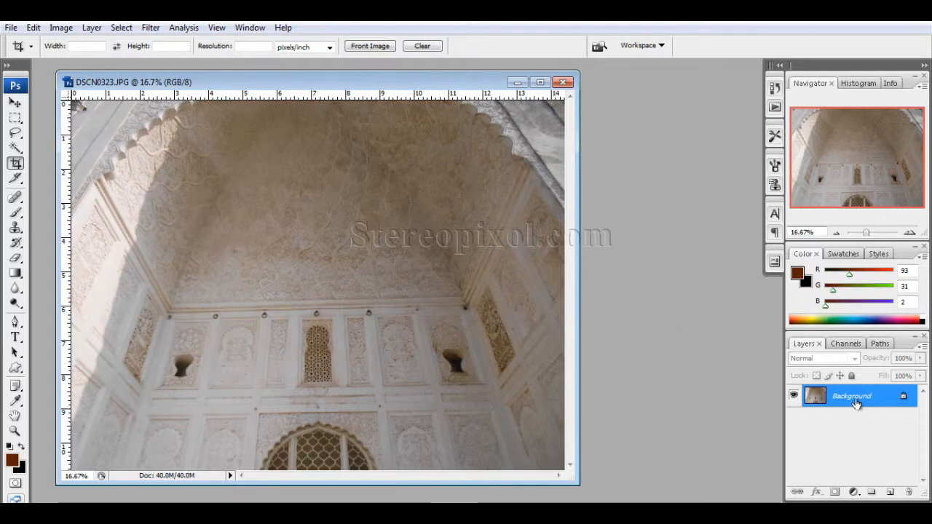
pyautogui.doubleClick(857, 403)
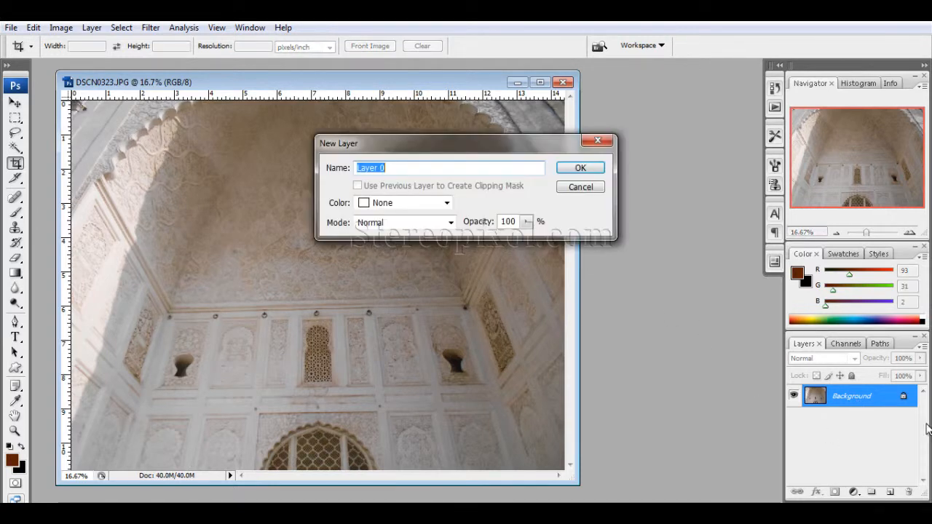
pyautogui.click(585, 167)
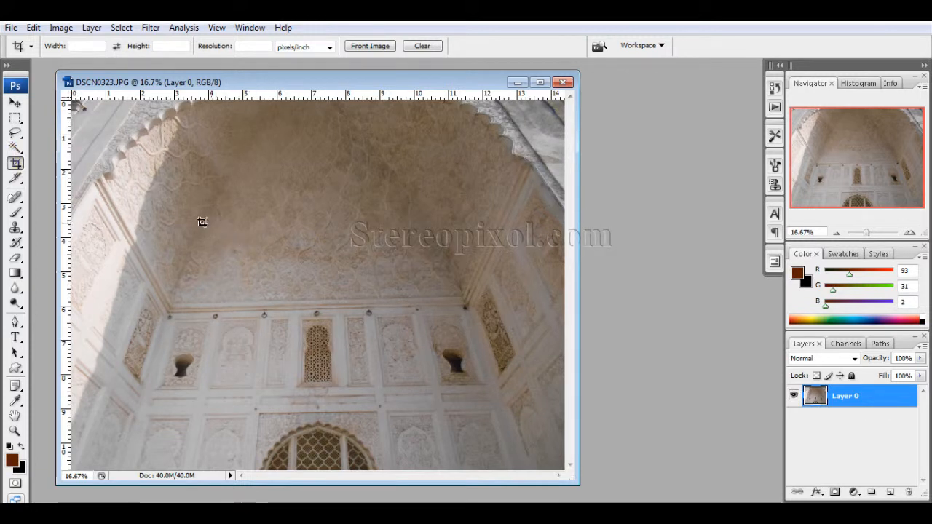
# Crop Layer 0 to about 6.8 by 4.5 inches with the cropped area set to Delete, and undo the crop
pyautogui.moveTo(208, 214); pyautogui.dragTo(443, 368)
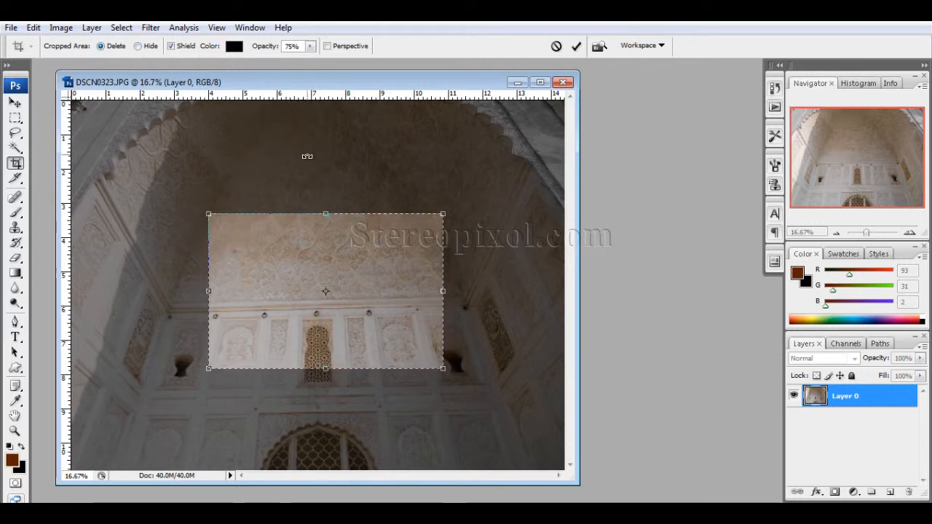
pyautogui.press('Return')
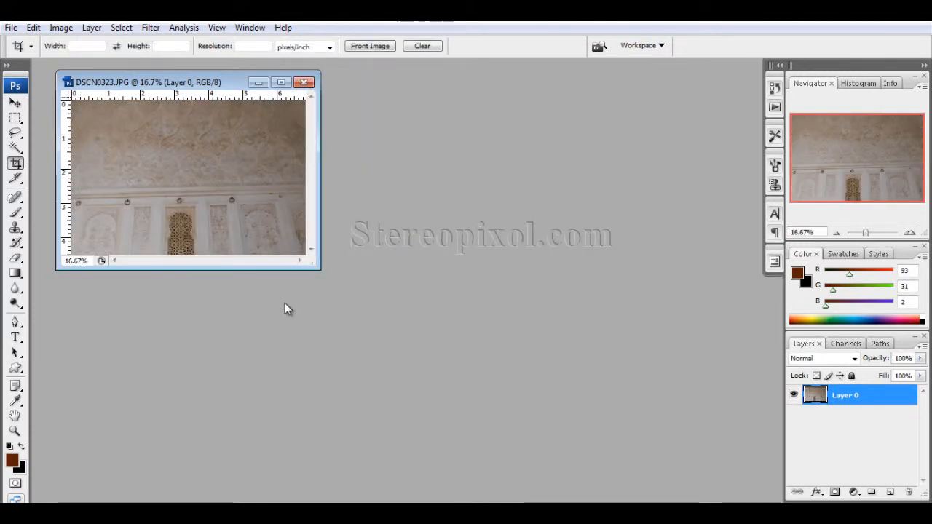
pyautogui.hotkey('ctrl', 'z')
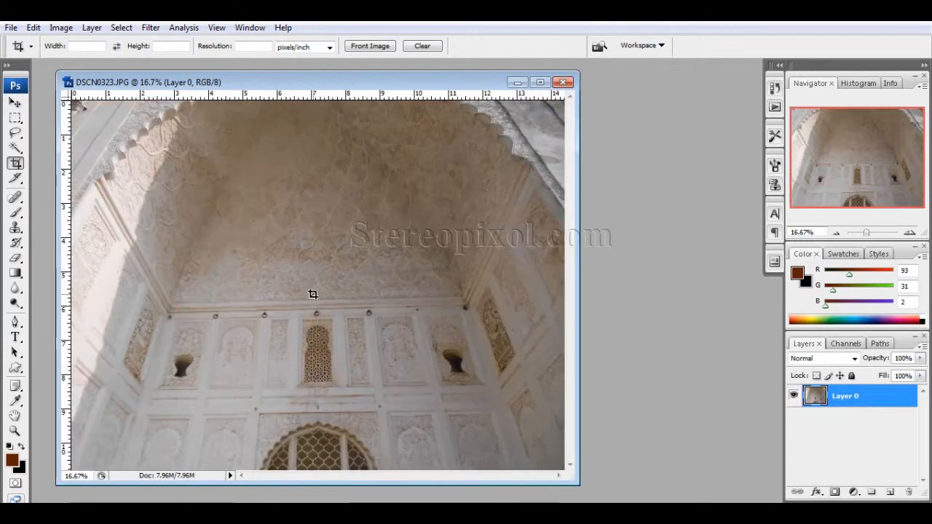
# Crop the photo to about 5.8 by 4.7 inches with the cropped area set to Hide, and enlarge the document window
pyautogui.moveTo(228, 189); pyautogui.dragTo(426, 351)
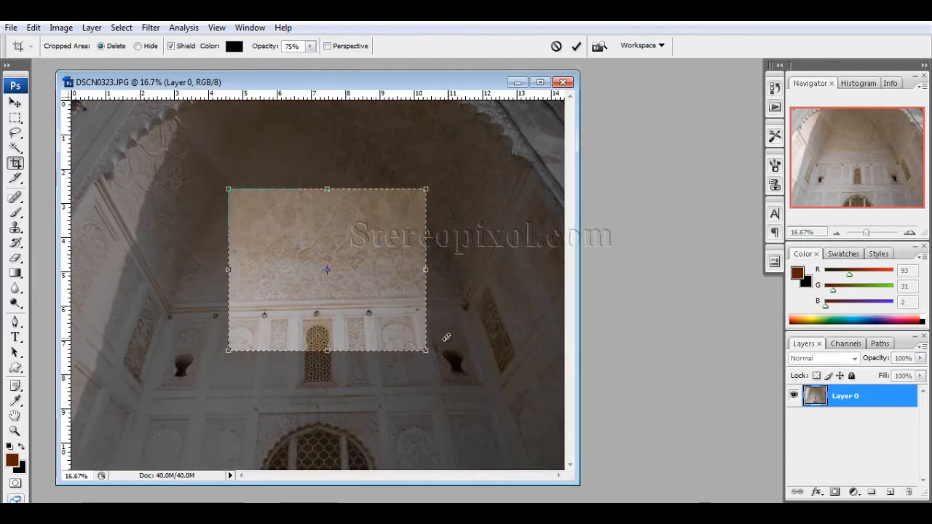
pyautogui.click(137, 46)
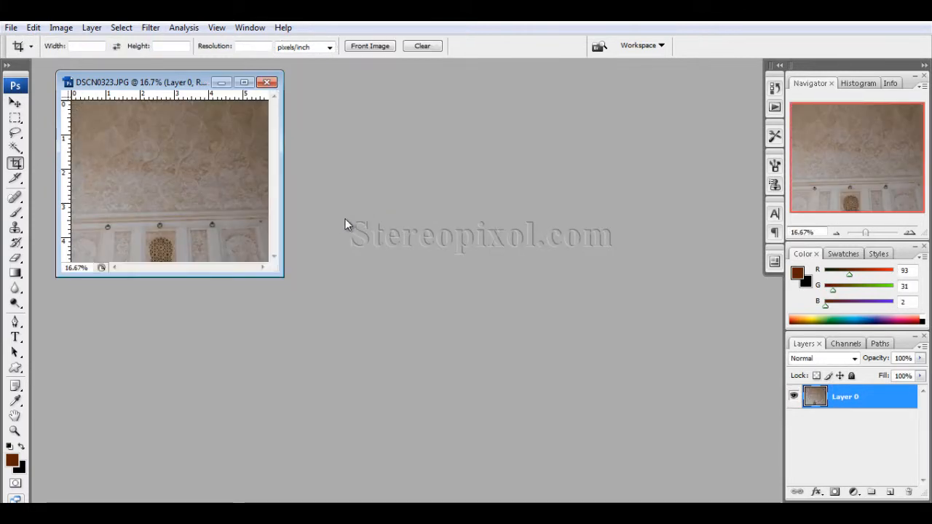
pyautogui.moveTo(274, 271); pyautogui.dragTo(663, 500)
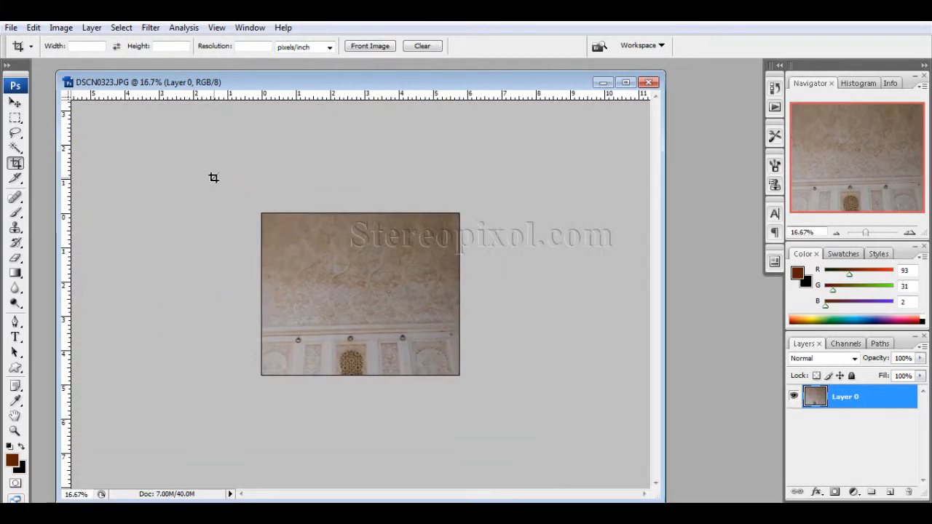
# Move Layer 0 within the cropped canvas to check for hidden pixels, and undo back to the full photo
pyautogui.click(15, 102)
pyautogui.moveTo(289, 306); pyautogui.dragTo(379, 317)
pyautogui.hotkey('ctrl', 'alt', 'z')
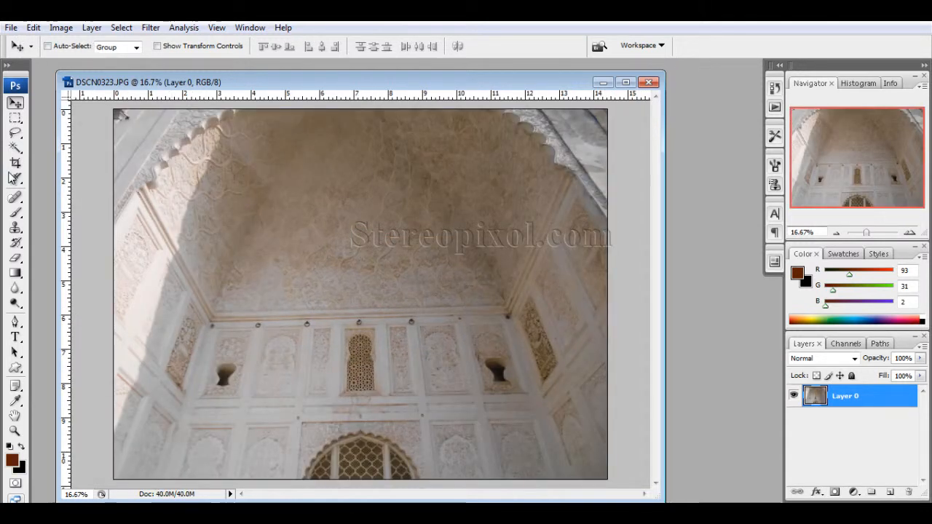
# Crop the photo to about 7.8 by 5.9 inches with the cropped area set to Delete
pyautogui.click(15, 162)
pyautogui.moveTo(509, 384); pyautogui.dragTo(514, 396)
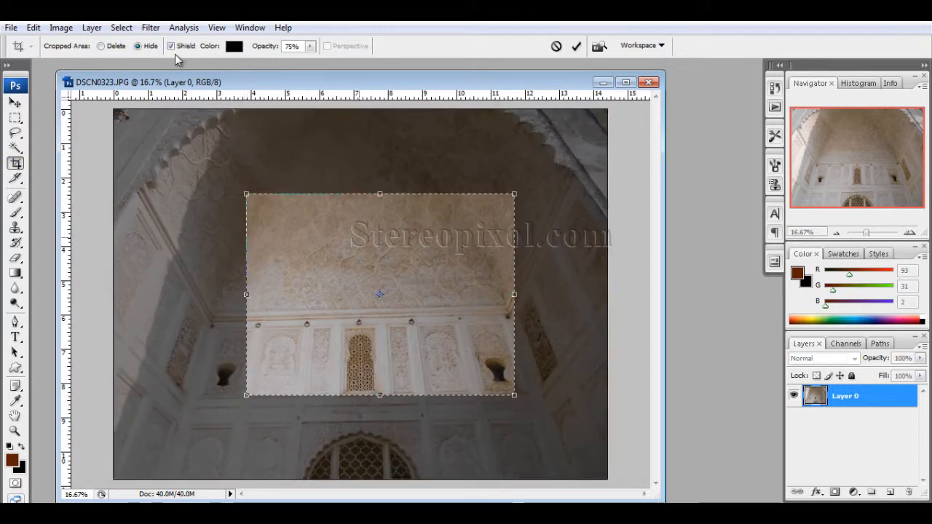
pyautogui.doubleClick(320, 215)
# Shift Layer 0 down and to the right to check for deleted edges, and undo both the move and the crop
pyautogui.press('v')
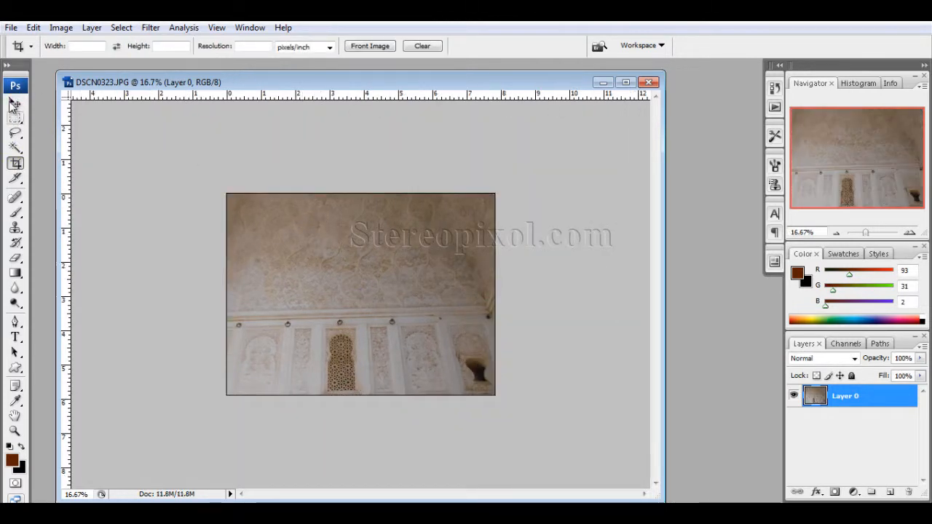
pyautogui.moveTo(414, 306); pyautogui.dragTo(451, 348)
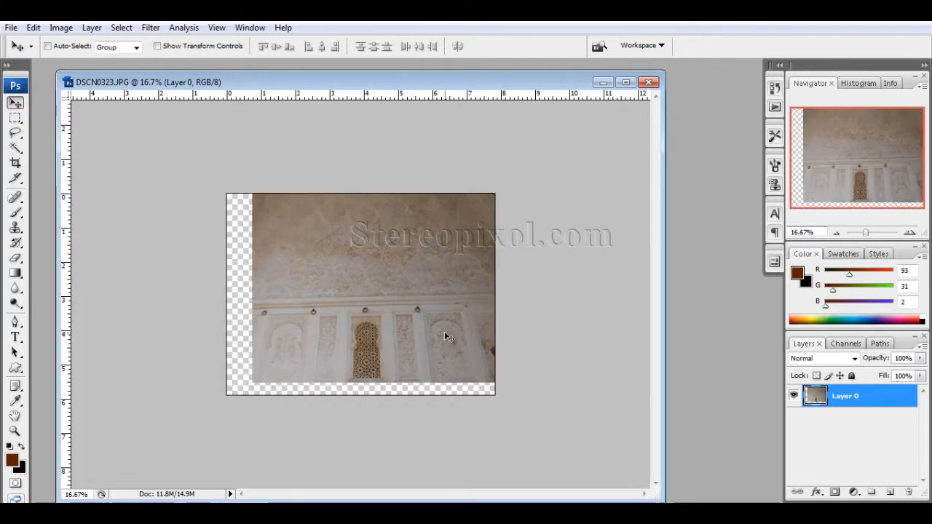
pyautogui.hotkey('ctrl', 'z')
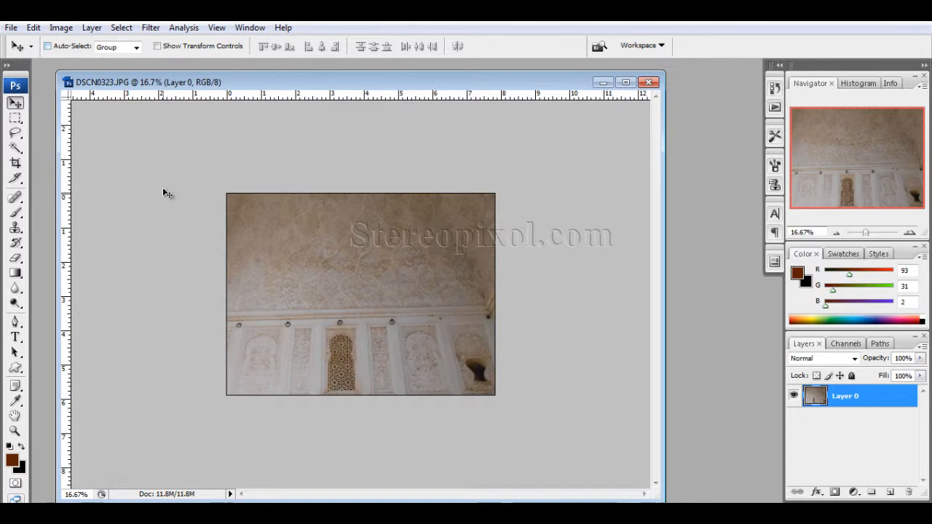
pyautogui.hotkey('ctrl', 'z')
pyautogui.hotkey('ctrl', 'z')
pyautogui.hotkey('ctrl', 'alt', 'z')
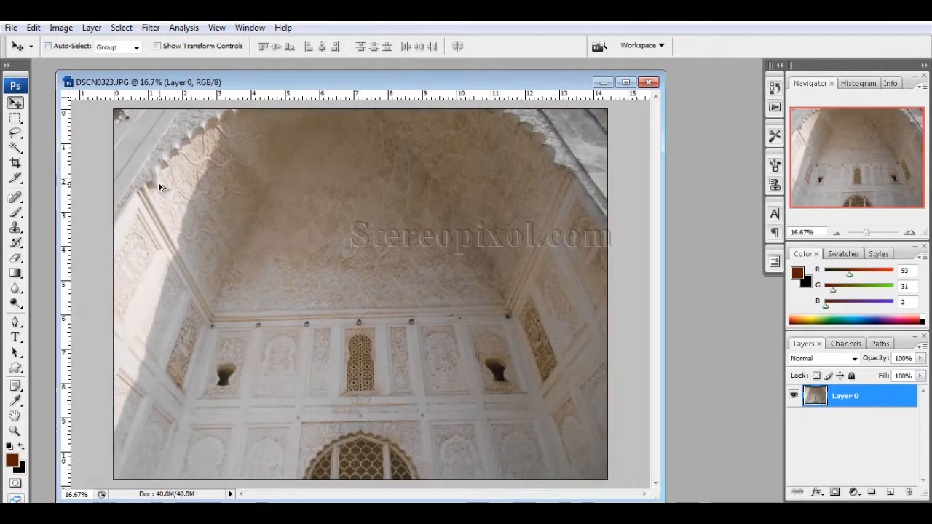
# Crop the photo to about 8.6 by 5.9 inches with the cropped area set to Hide
pyautogui.click(15, 164)
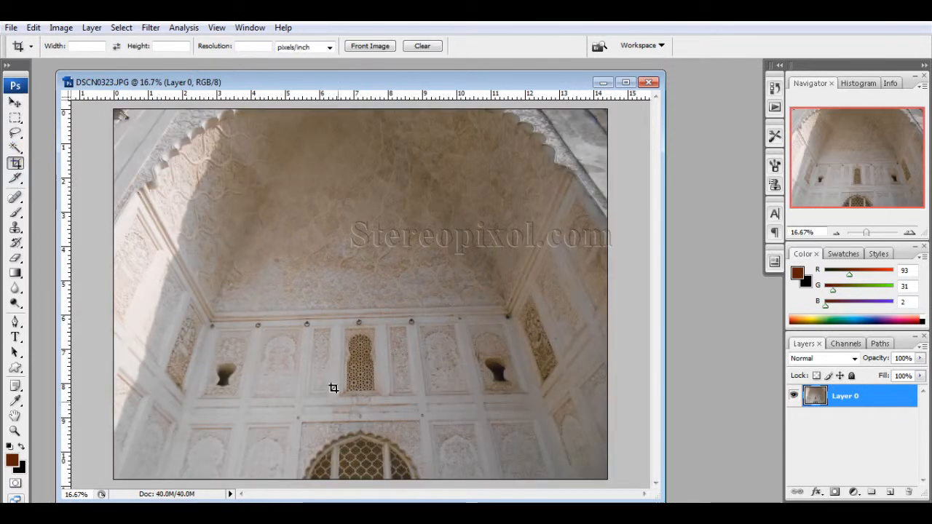
pyautogui.moveTo(520, 408); pyautogui.dragTo(521, 407)
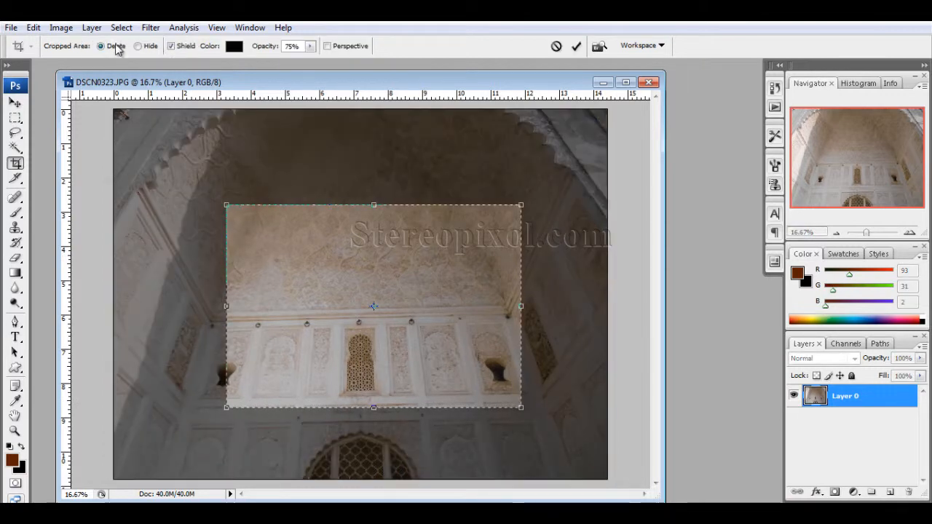
pyautogui.doubleClick(428, 325)
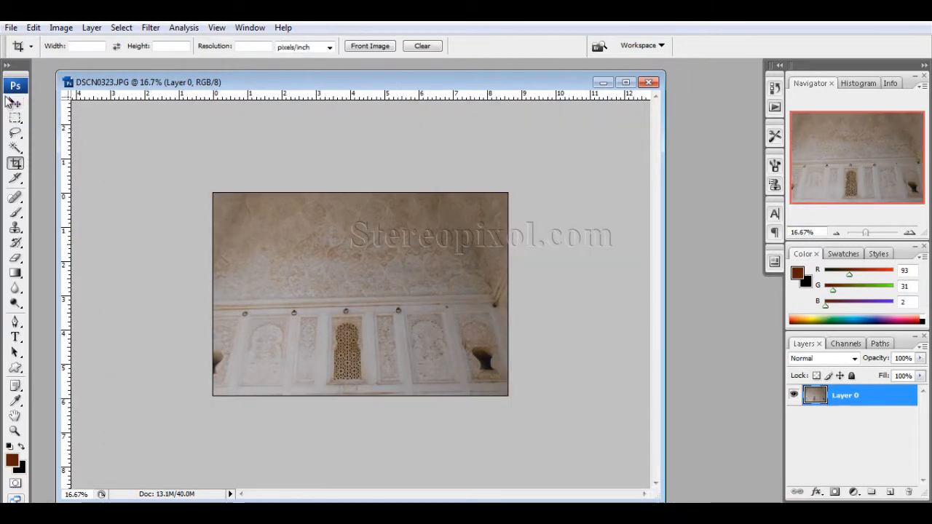
# Drag Layer 0 around the canvas with the Move tool to inspect its hidden area, and undo the hidden-area crop
pyautogui.click(14, 103)
pyautogui.moveTo(381, 429); pyautogui.dragTo(460, 351)
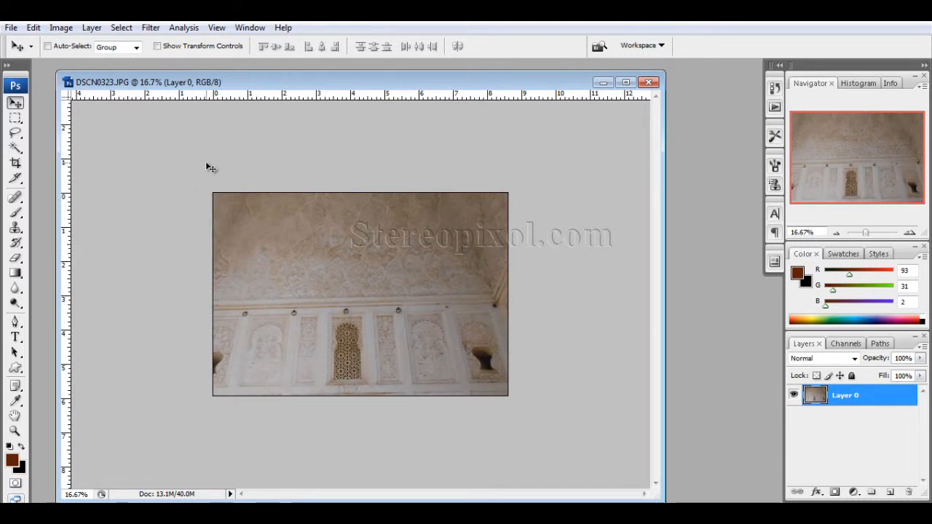
pyautogui.hotkey('ctrl', 'alt', 'z')
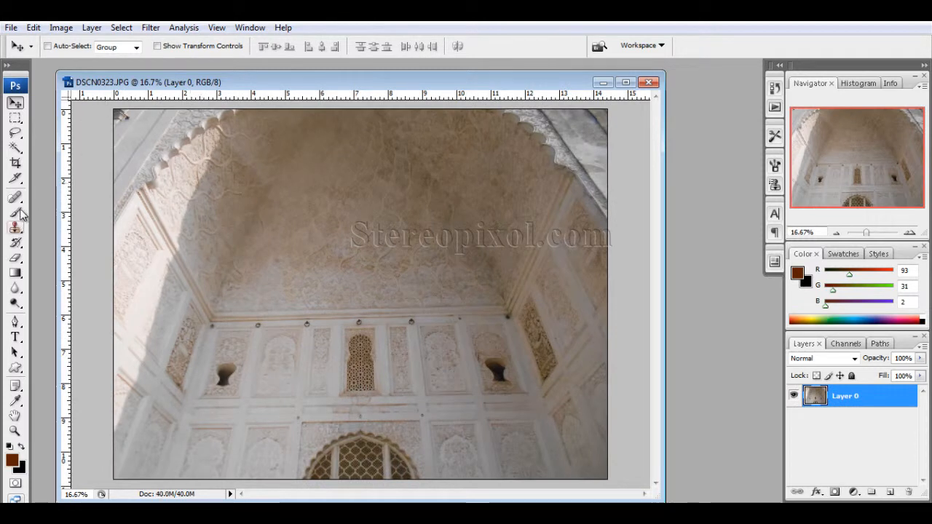
# Crop the photo to about 7.3 by 5.8 inches with the cropped area set to Hide, and undo the crop
pyautogui.click(9, 164)
pyautogui.moveTo(265, 240); pyautogui.dragTo(514, 439)
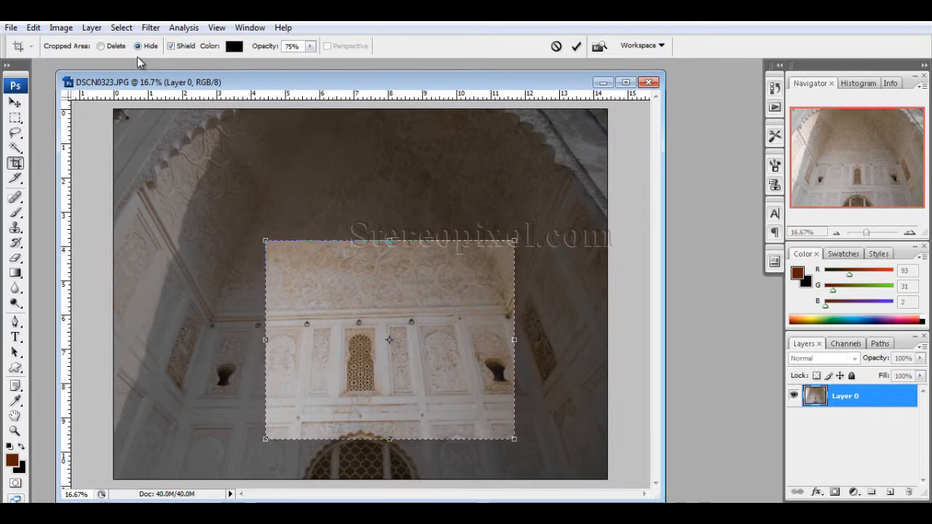
pyautogui.press('Return')
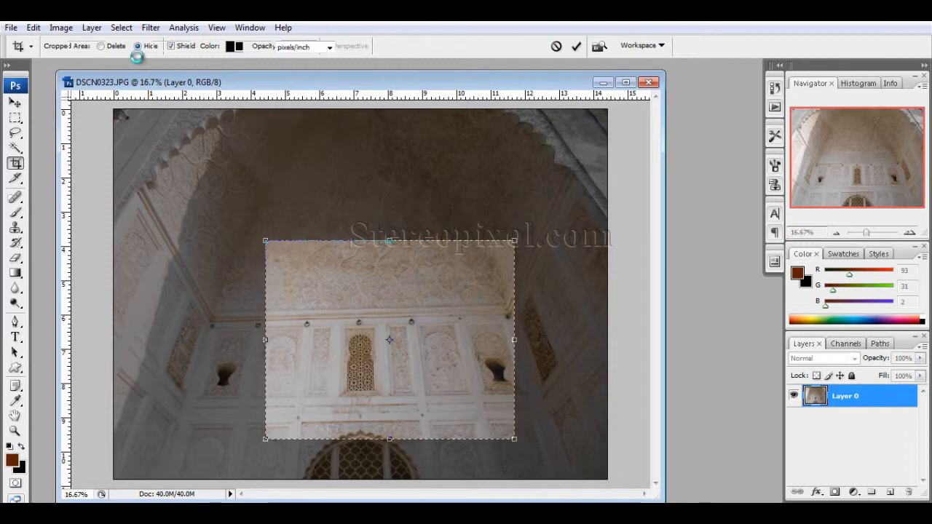
pyautogui.hotkey('ctrl', 'z')
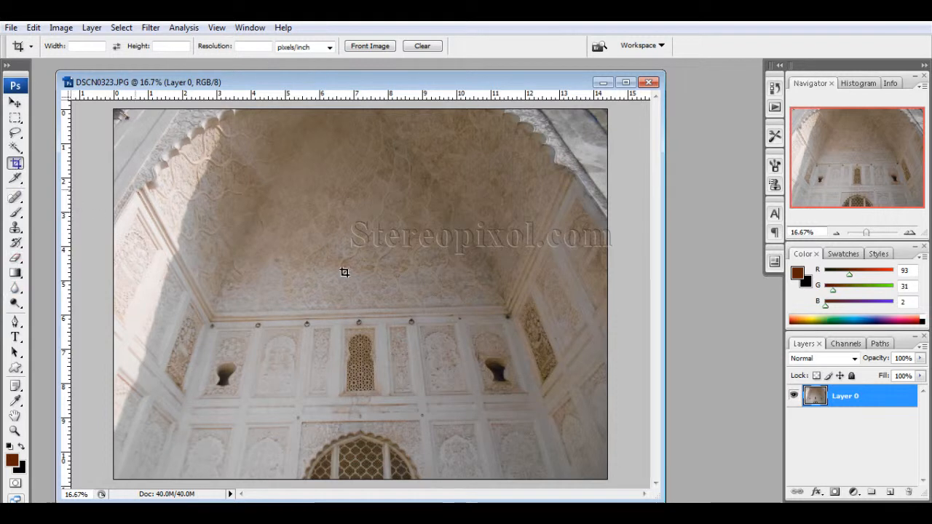
# Draw a crop frame about 4.8 by 4.1 inches over the central wall and switch the cropped area between Hide and Delete, ending on Delete
pyautogui.moveTo(256, 228); pyautogui.dragTo(419, 370)
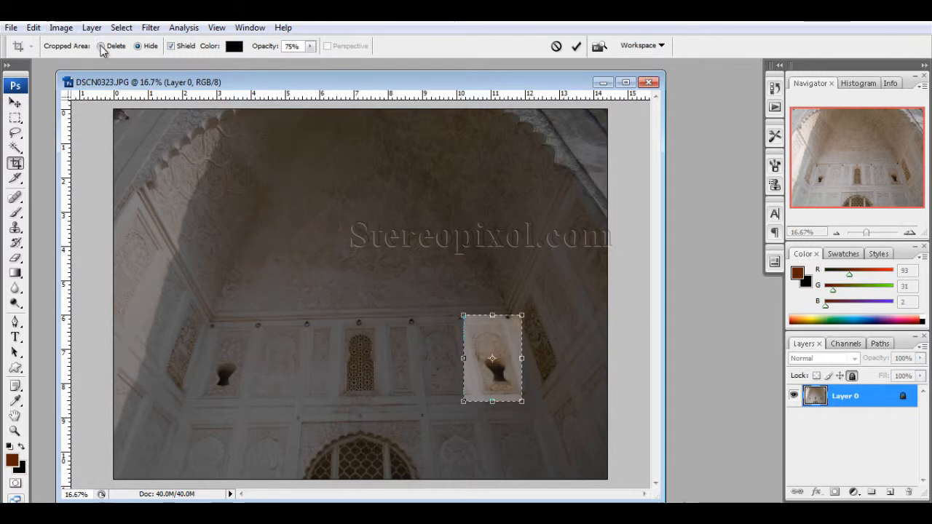
pyautogui.click(102, 47)
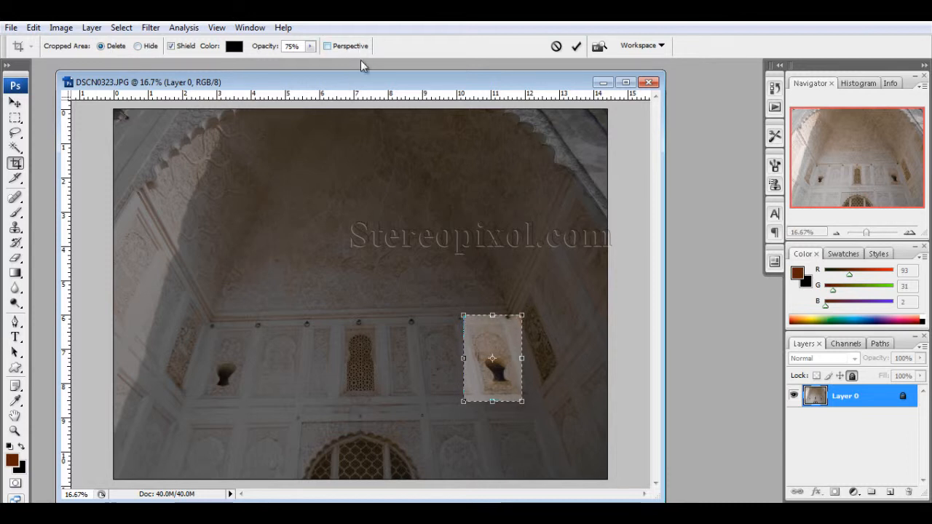
pyautogui.click(151, 47)
pyautogui.click(101, 46)
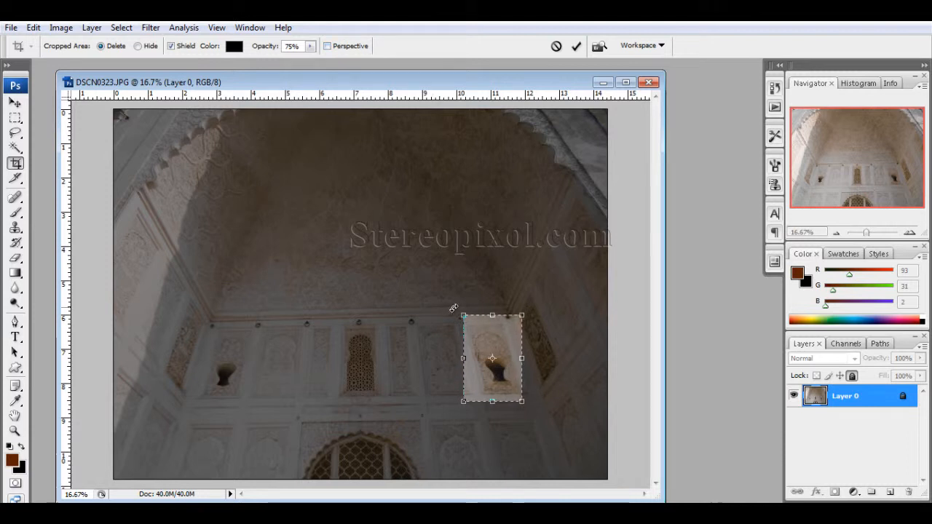
# Resize the crop frame around the right wall niche to about 2.6 by 3 inches, crop with the cropped area set to Delete, and undo the crop
pyautogui.moveTo(456, 313); pyautogui.dragTo(261, 224)
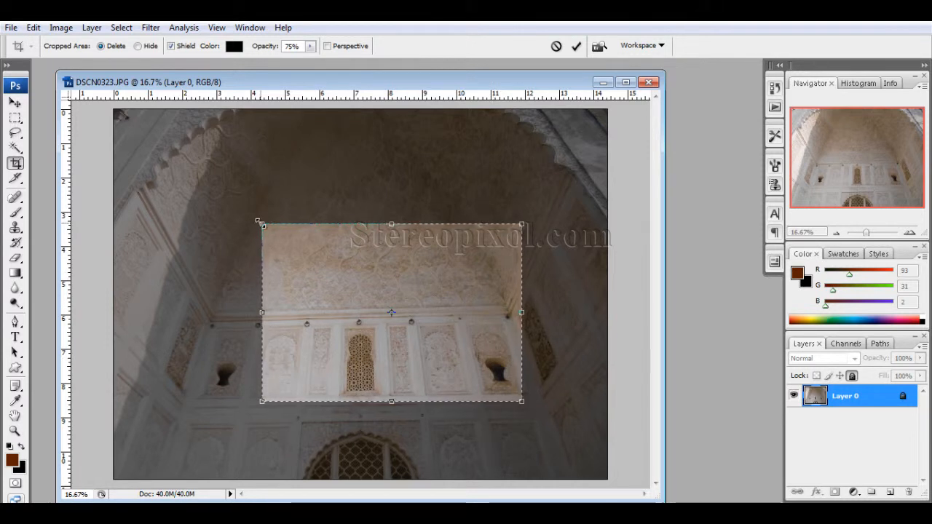
pyautogui.moveTo(262, 224); pyautogui.dragTo(431, 297)
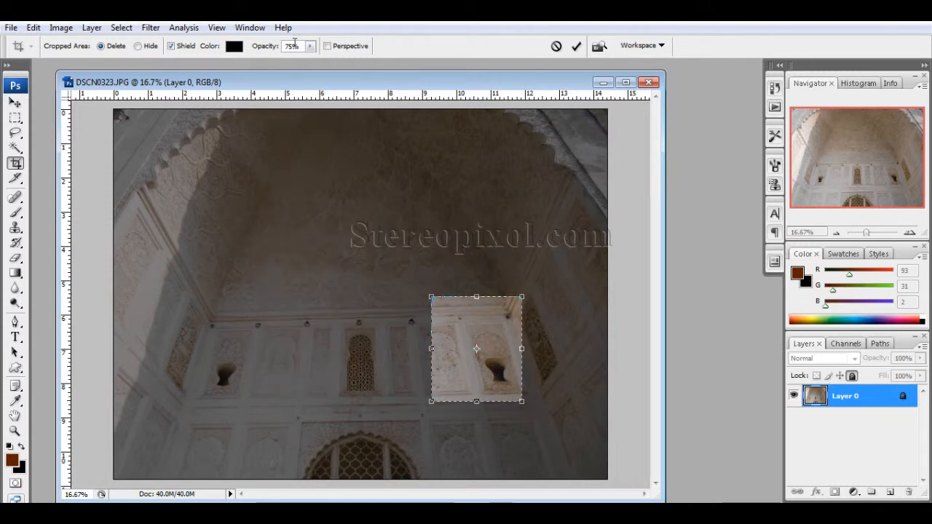
pyautogui.click(137, 46)
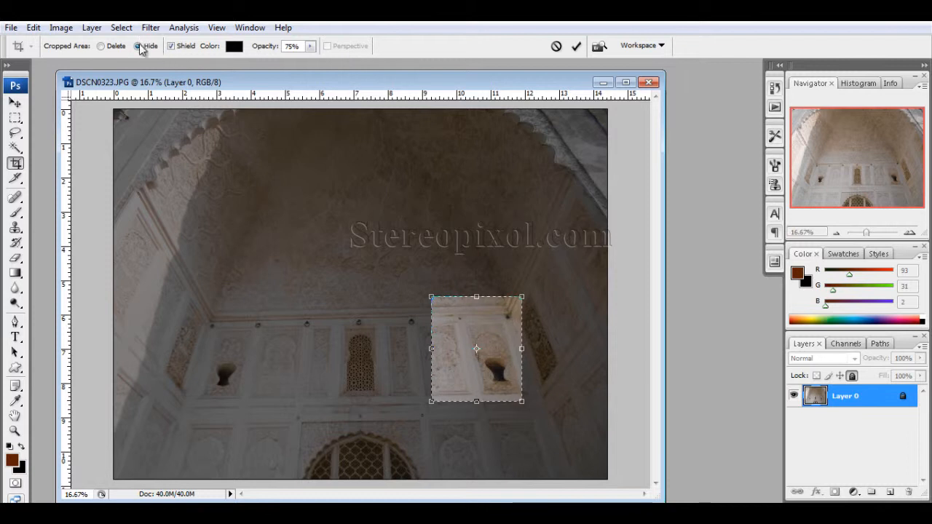
pyautogui.click(105, 47)
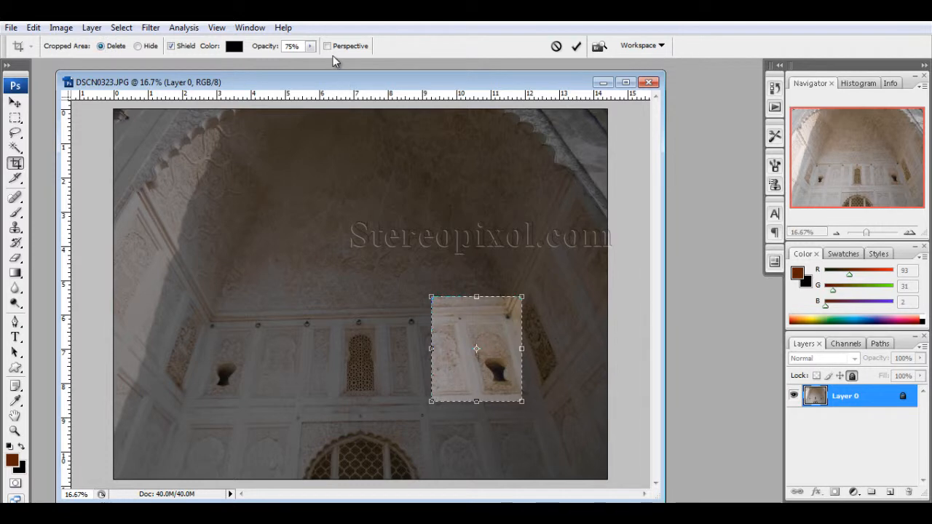
pyautogui.press('Return')
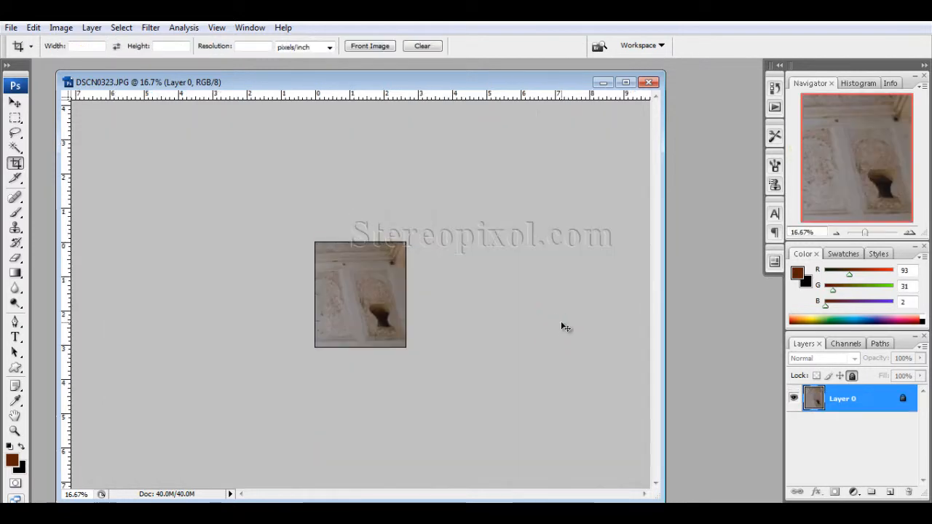
pyautogui.hotkey('ctrl', 'z')
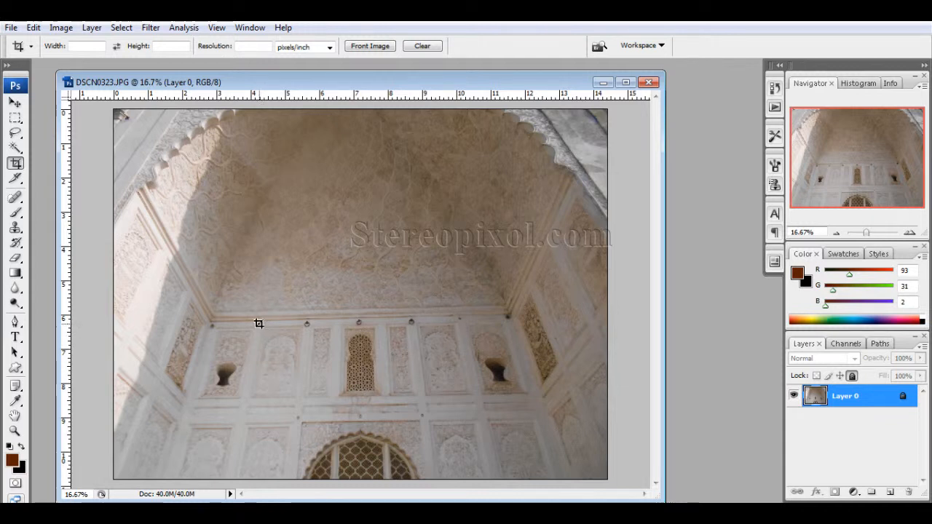
# Draw a crop frame about 1.3 by 2.2 inches over the carved panel beside the left niche, enable Perspective and slant its lower corners to match the panel
pyautogui.moveTo(258, 326); pyautogui.dragTo(302, 400)
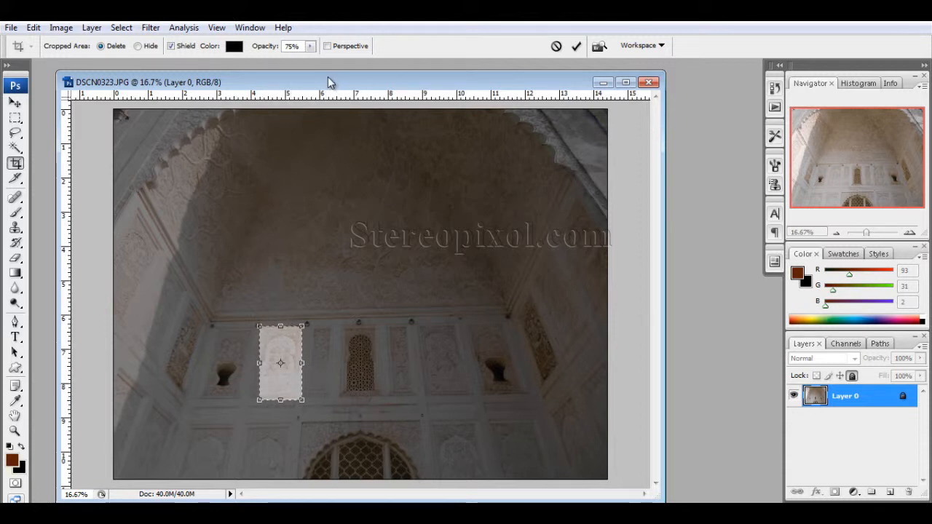
pyautogui.click(327, 46)
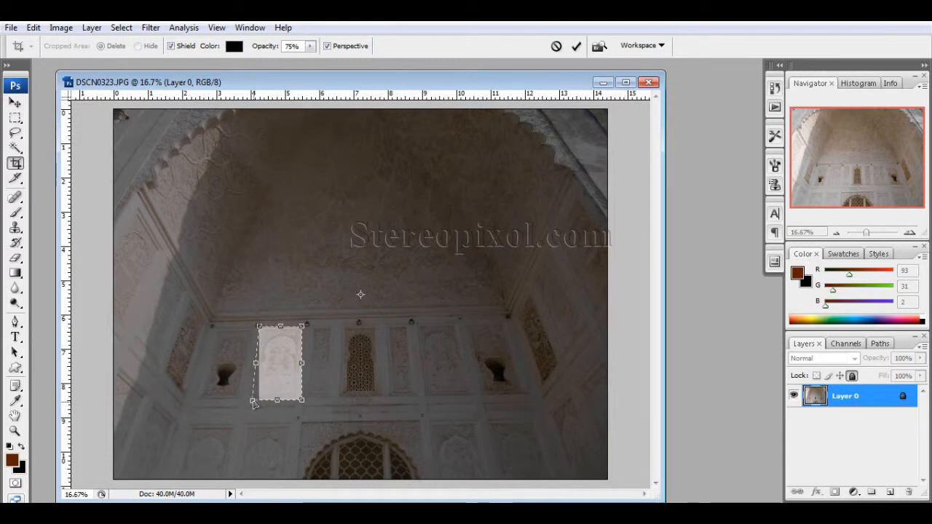
pyautogui.moveTo(304, 406)
pyautogui.mouseDown()
pyautogui.moveTo(360, 410)
pyautogui.moveTo(296, 403)
pyautogui.mouseUp()
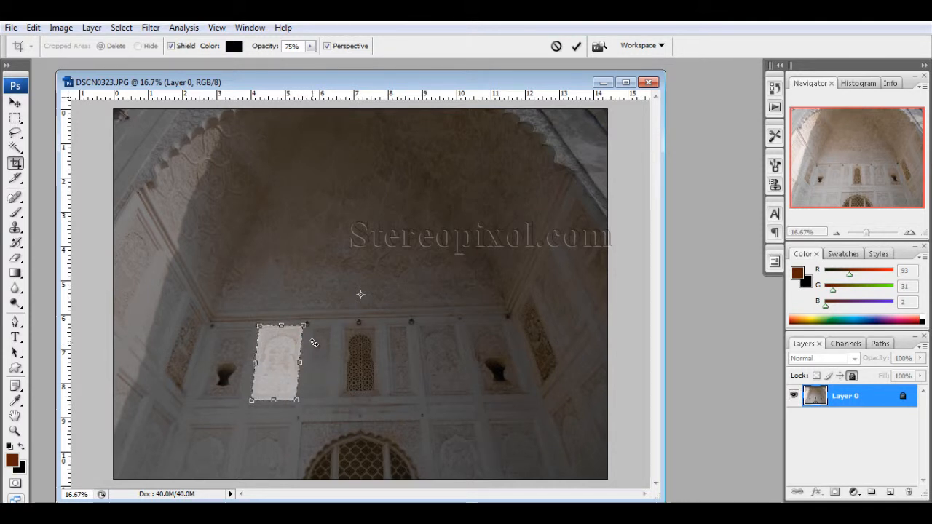
# Fine-tune the corners of the perspective crop frame to the carved panel's edges and apply the crop
pyautogui.moveTo(217, 288); pyautogui.dragTo(320, 452)
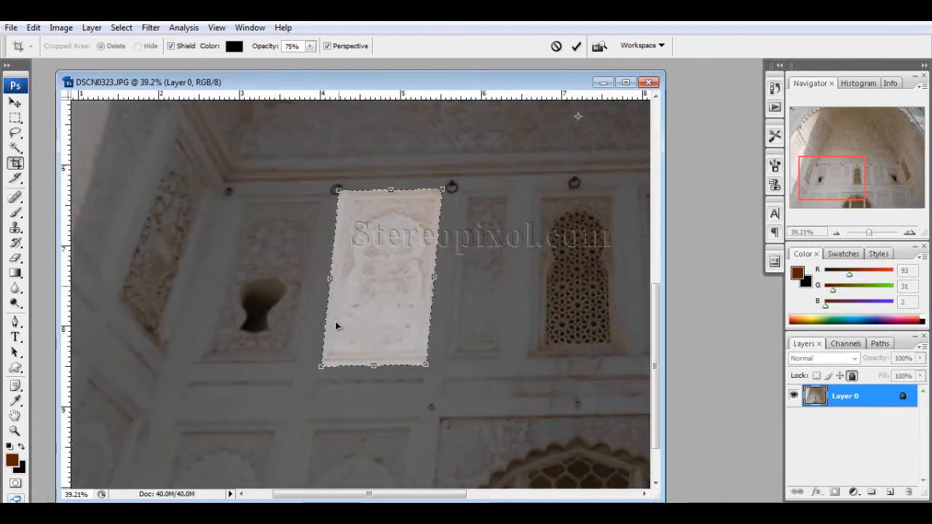
pyautogui.moveTo(321, 365); pyautogui.dragTo(319, 366)
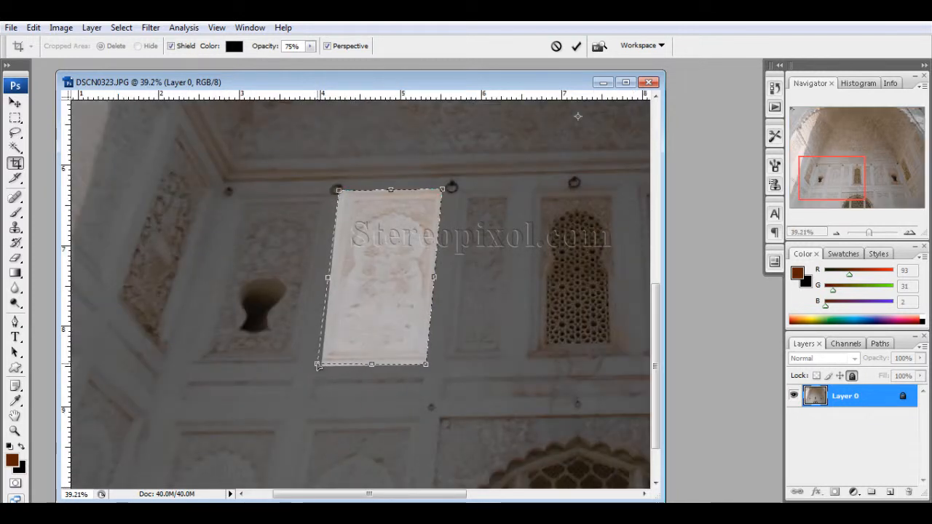
pyautogui.moveTo(427, 365); pyautogui.dragTo(429, 363)
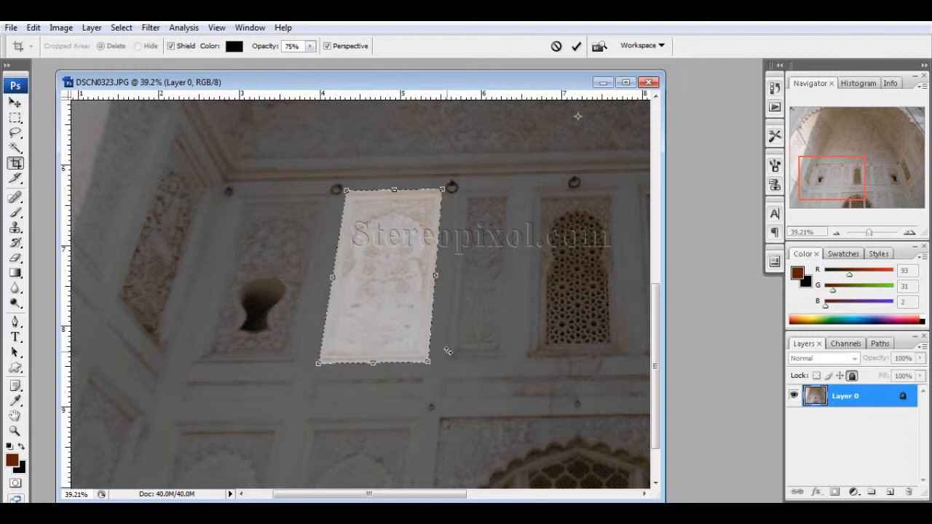
pyautogui.press('Return')
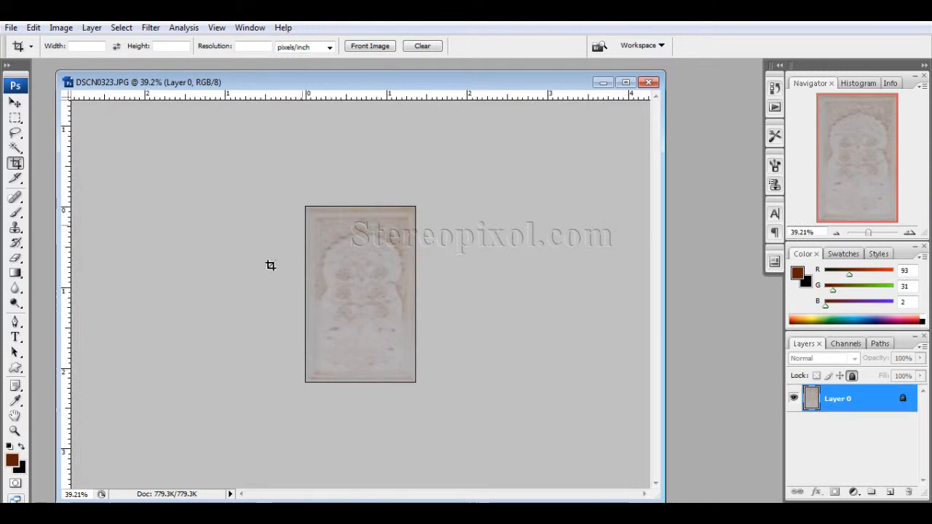
# Shrink and reposition the document window around the cropped panel, and undo the perspective crop
pyautogui.moveTo(415, 291); pyautogui.dragTo(353, 374)
pyautogui.scroll(-2, 382, 312)
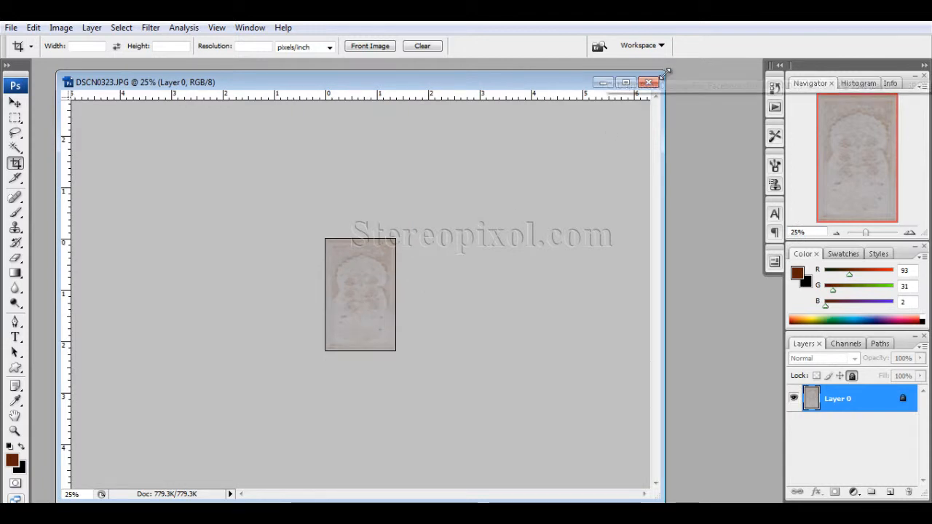
pyautogui.moveTo(663, 71); pyautogui.dragTo(340, 283)
pyautogui.moveTo(264, 300); pyautogui.dragTo(381, 155)
pyautogui.moveTo(453, 353); pyautogui.dragTo(444, 365)
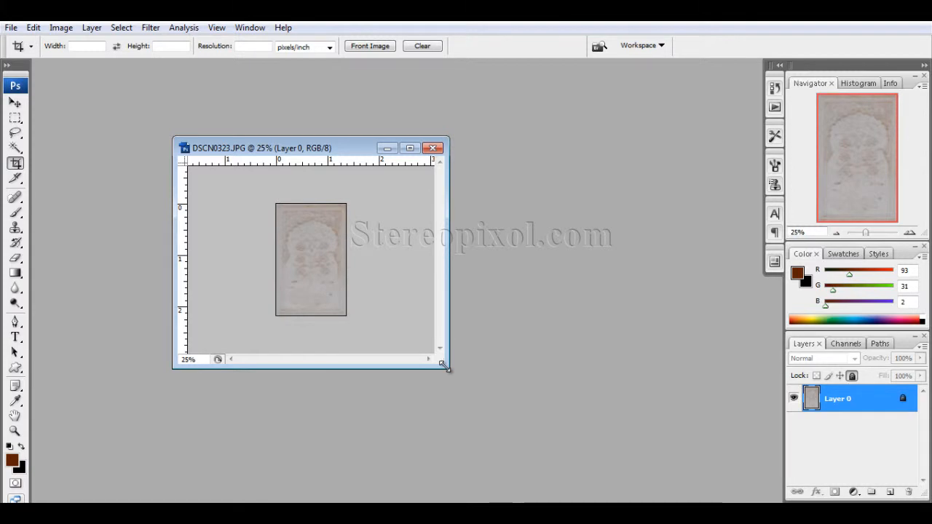
pyautogui.hotkey('ctrl', 'z')
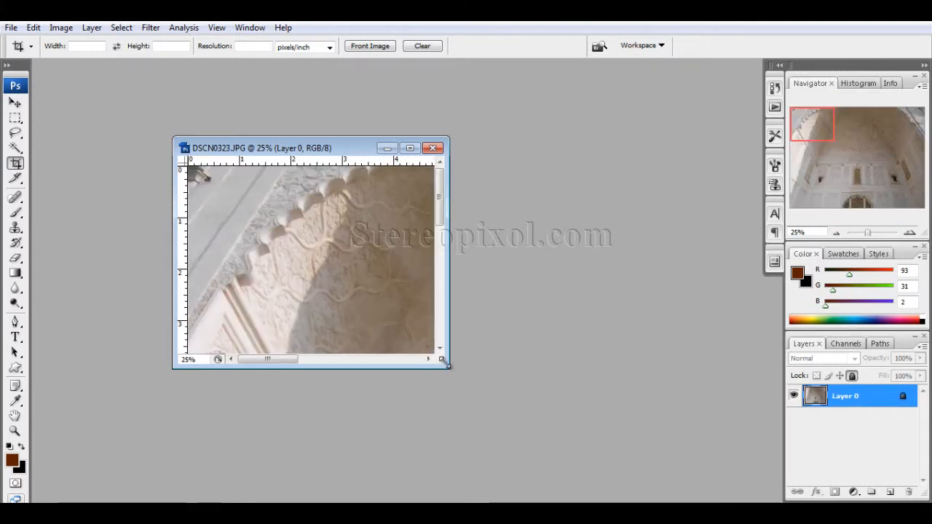
# Enlarge the document window and zoom out to 8.33% to view the whole photo
pyautogui.moveTo(442, 361); pyautogui.dragTo(609, 477)
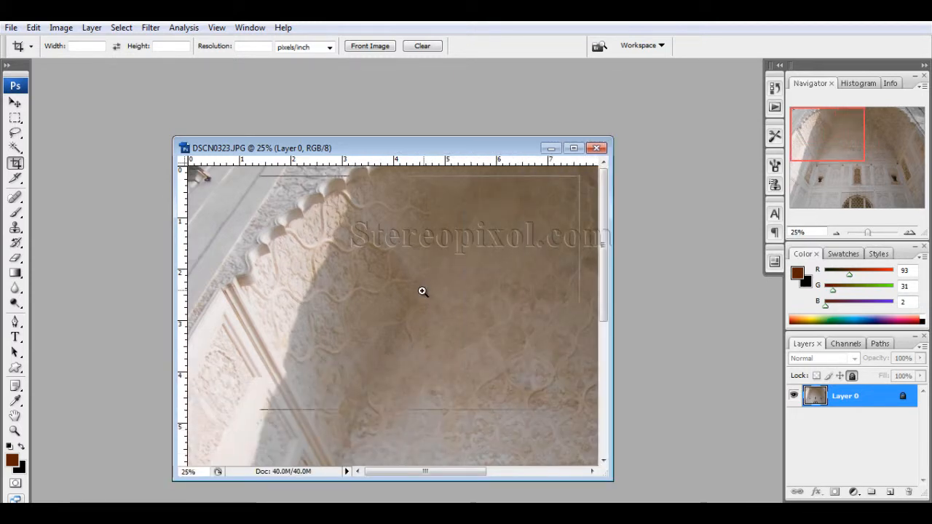
pyautogui.keyDown('ctrl'); pyautogui.click(423, 292); pyautogui.keyUp('ctrl')
pyautogui.keyDown('ctrl'); pyautogui.keyDown('alt'); pyautogui.click(422, 292); pyautogui.keyUp('alt'); pyautogui.keyUp('ctrl')
pyautogui.keyDown('ctrl'); pyautogui.keyDown('alt'); pyautogui.click(421, 293); pyautogui.keyUp('alt'); pyautogui.keyUp('ctrl')
pyautogui.keyDown('ctrl'); pyautogui.keyDown('alt'); pyautogui.click(421, 293); pyautogui.keyUp('alt'); pyautogui.keyUp('ctrl')
pyautogui.keyDown('ctrl'); pyautogui.keyDown('alt'); pyautogui.click(420, 292); pyautogui.keyUp('alt'); pyautogui.keyUp('ctrl')
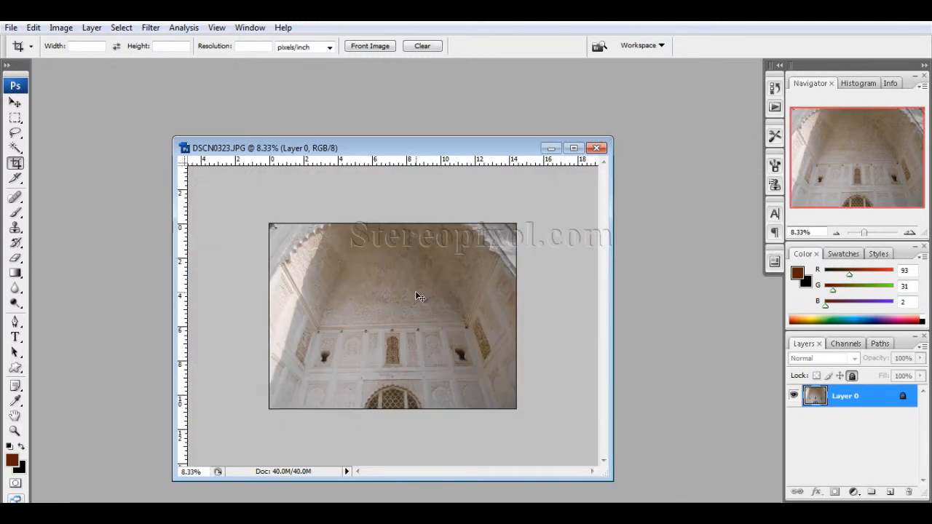